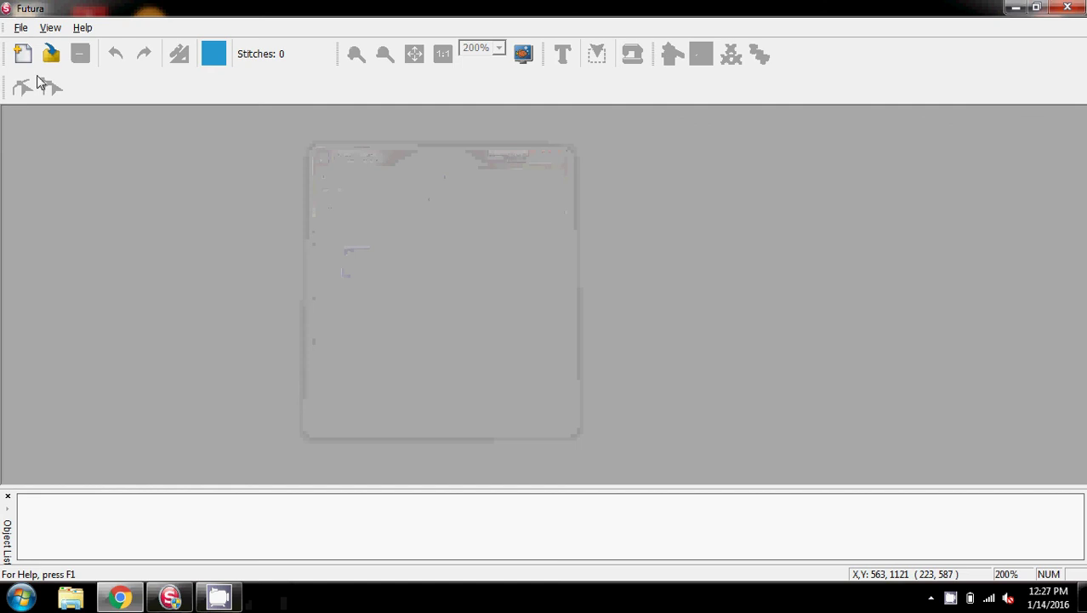
Step: Create a new blank design, Canvas9, with an empty hoop
left_click(23, 54)
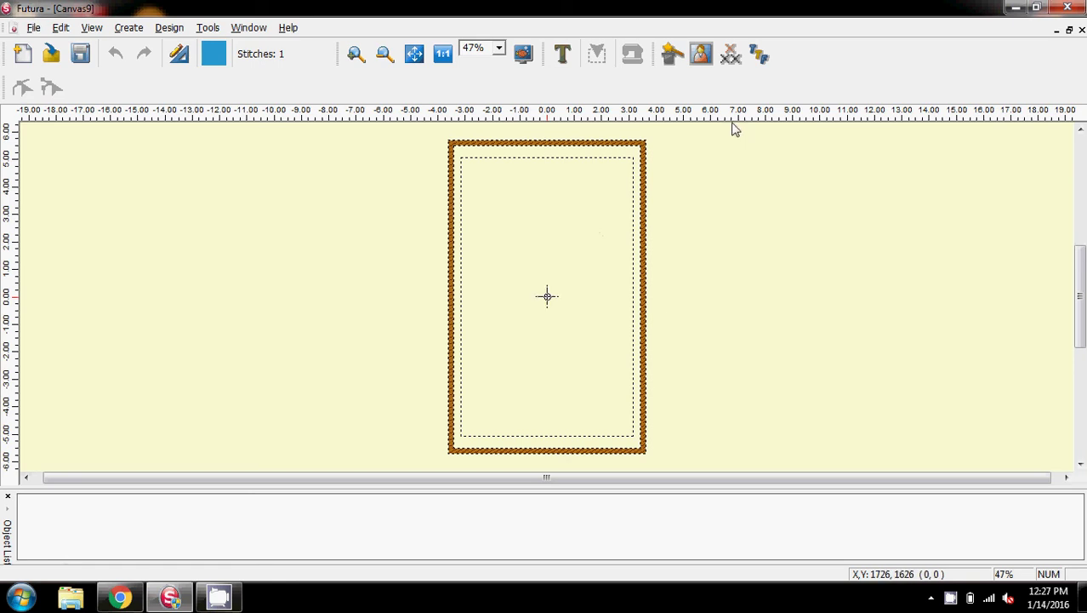
Step: Use the HyperFont Wizard to place 'DEBI' in Arial Bold with column stitch
left_click(760, 56)
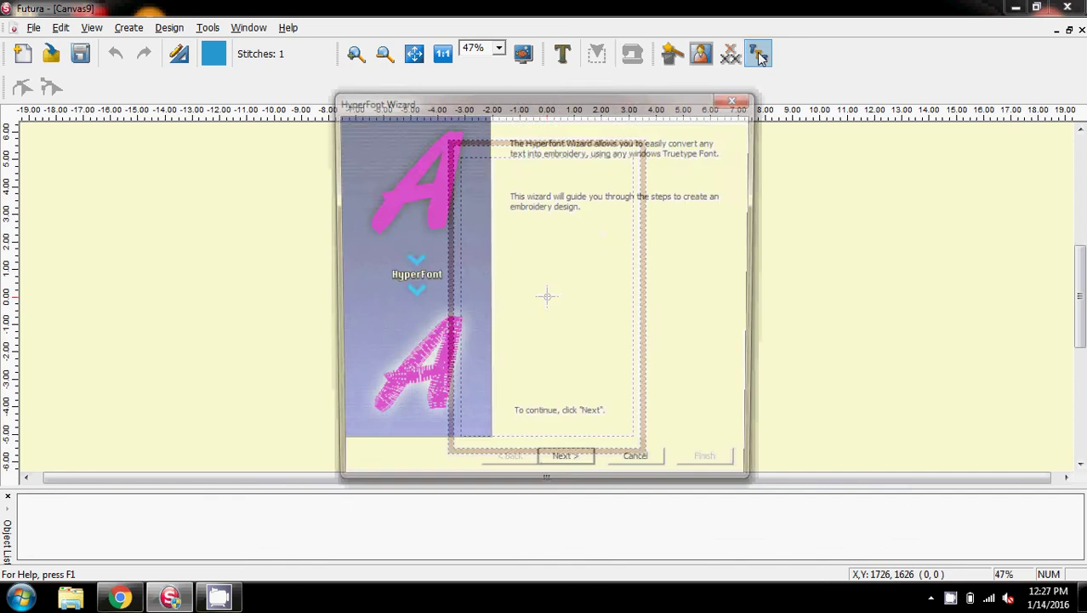
left_click(574, 468)
left_click(558, 237)
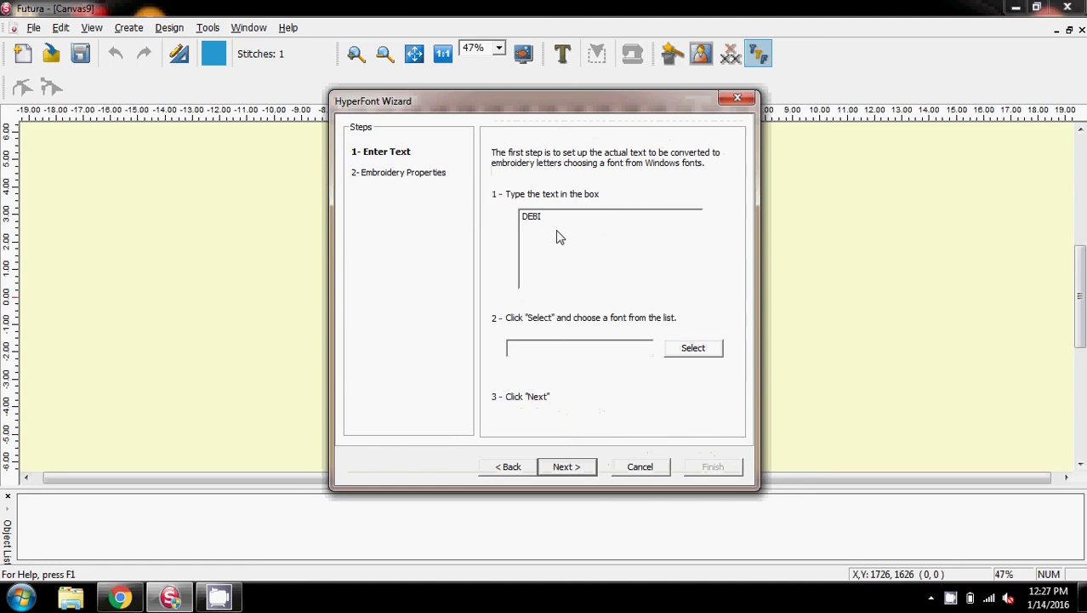
left_click(693, 349)
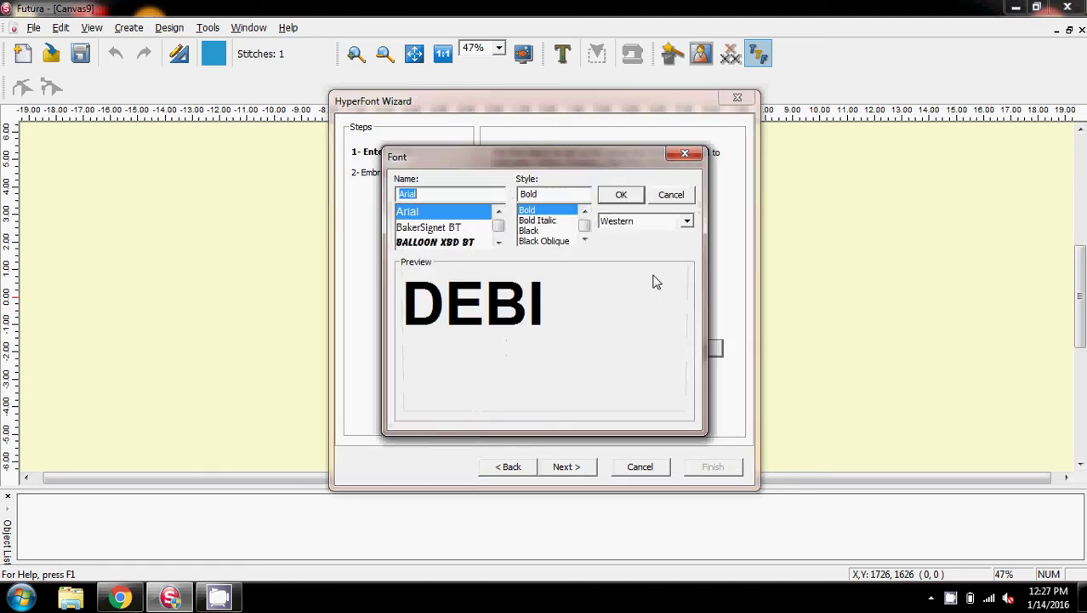
left_click(618, 196)
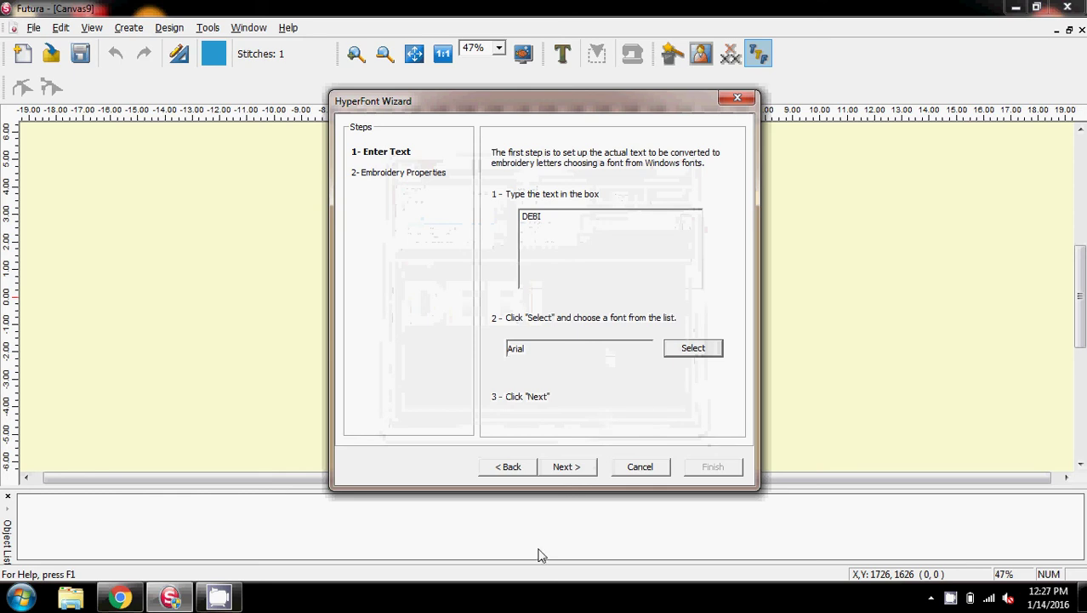
left_click(572, 468)
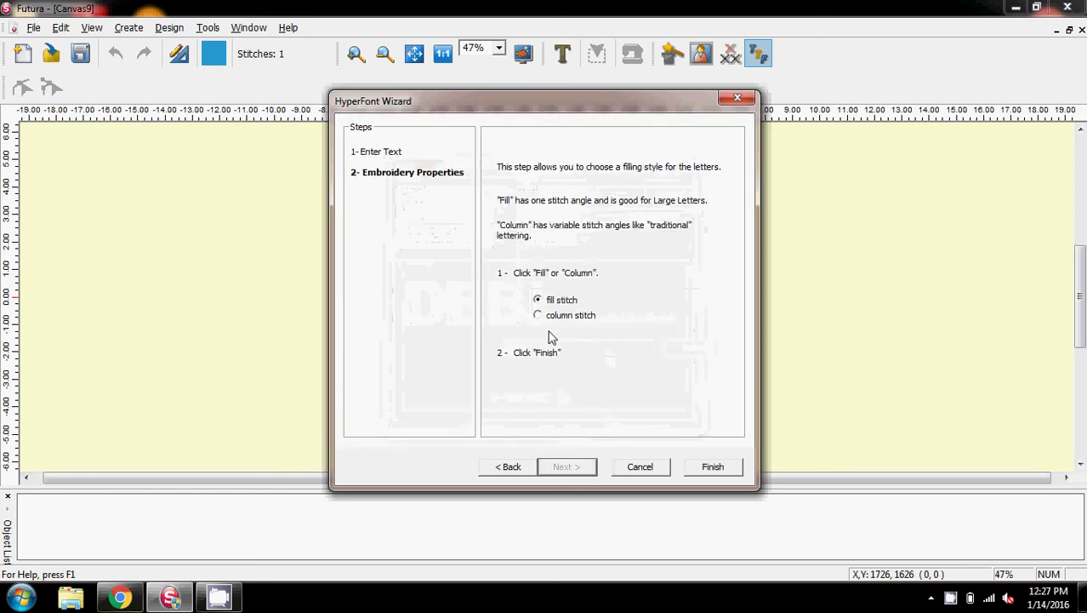
left_click(537, 316)
left_click(713, 467)
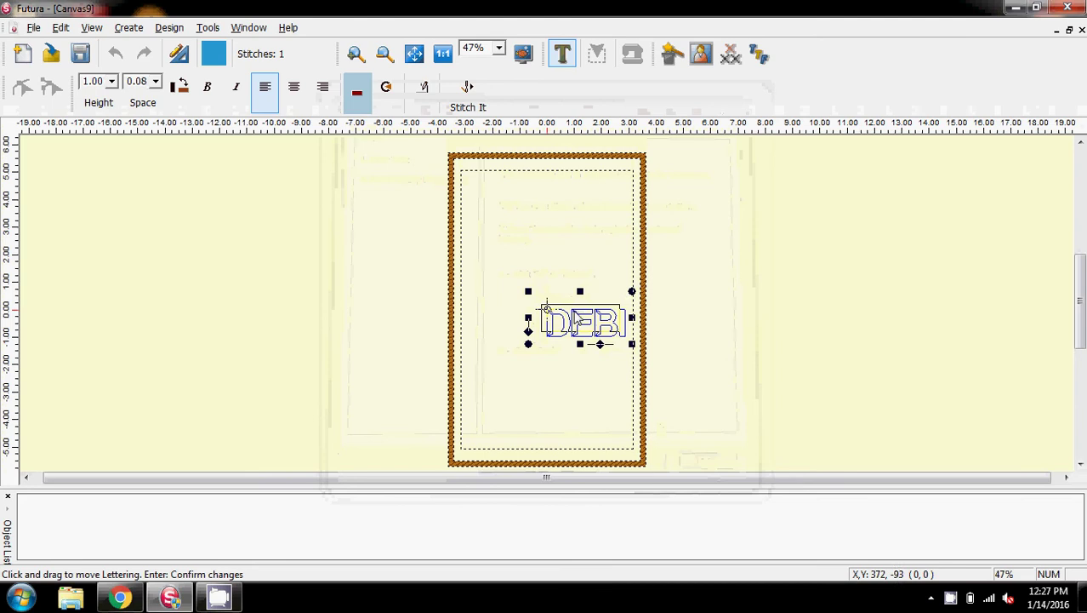
Step: Move DEBI higher in the hoop, zoom to 200%, and stitch it into 2833 stitches
left_click(557, 246)
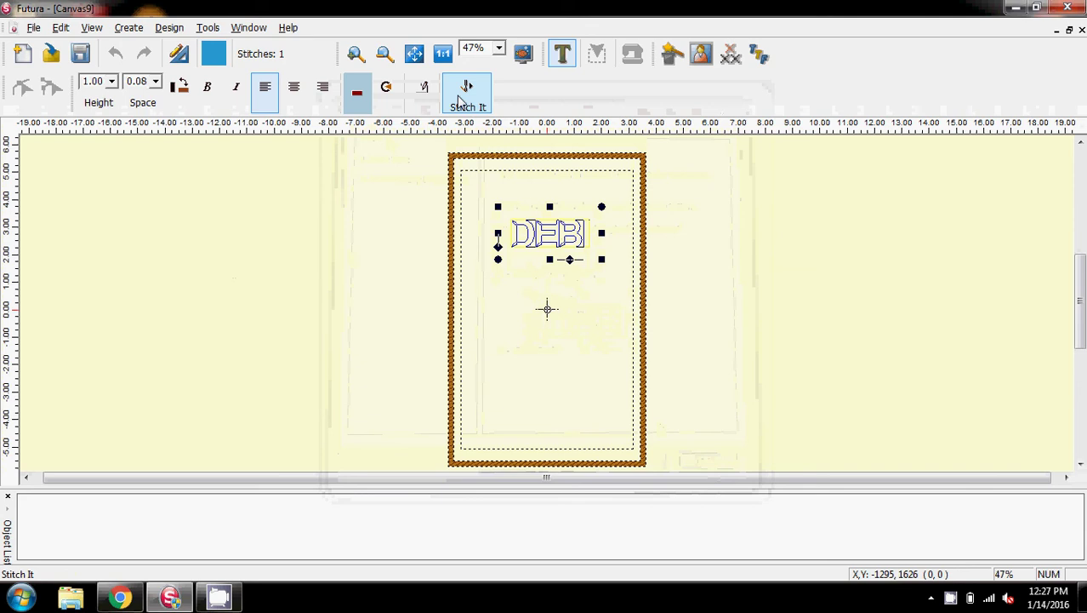
left_click(498, 48)
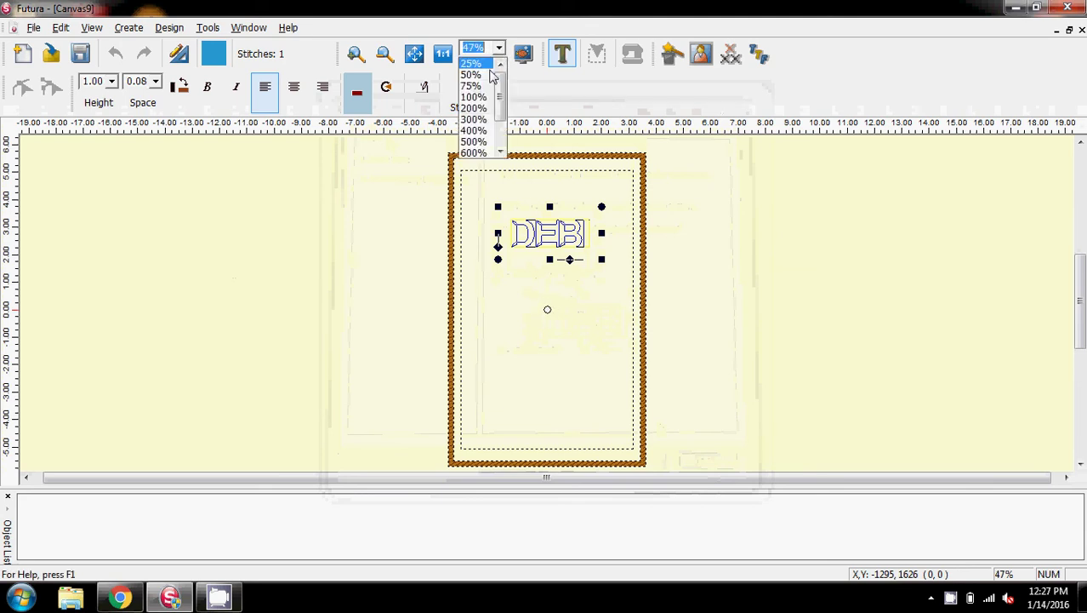
left_click(488, 108)
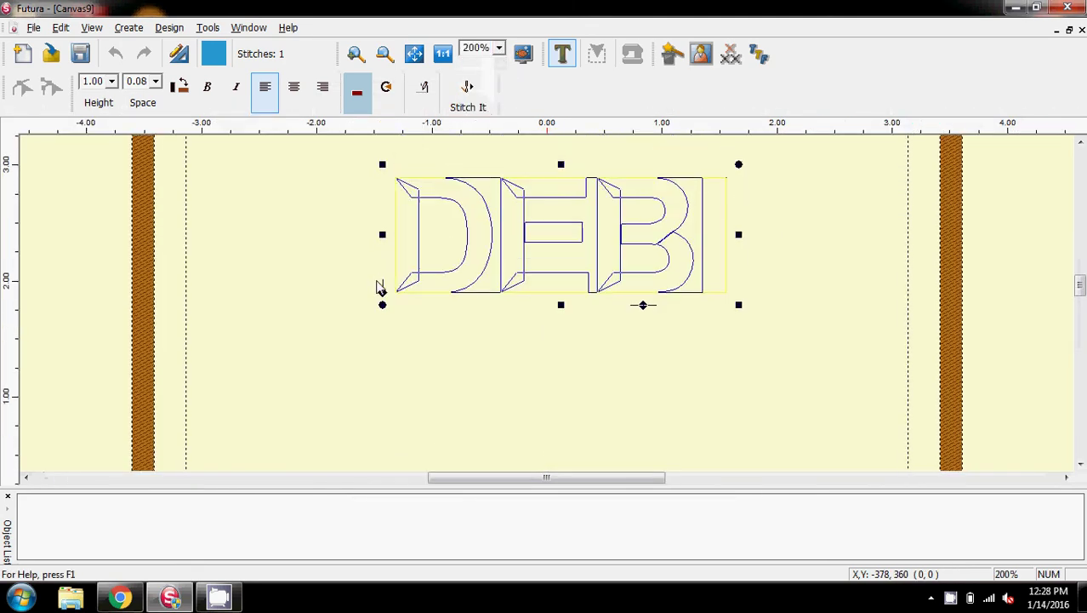
left_click(467, 100)
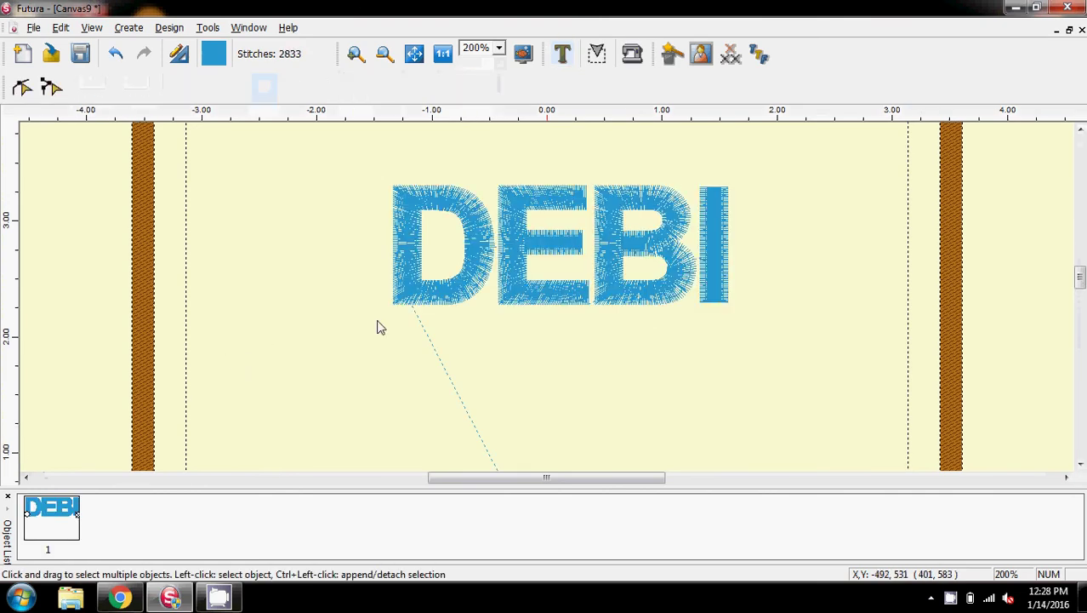
Step: Turn on Realistic View and play back the DEBI stitching with Redraw Design
left_click(91, 28)
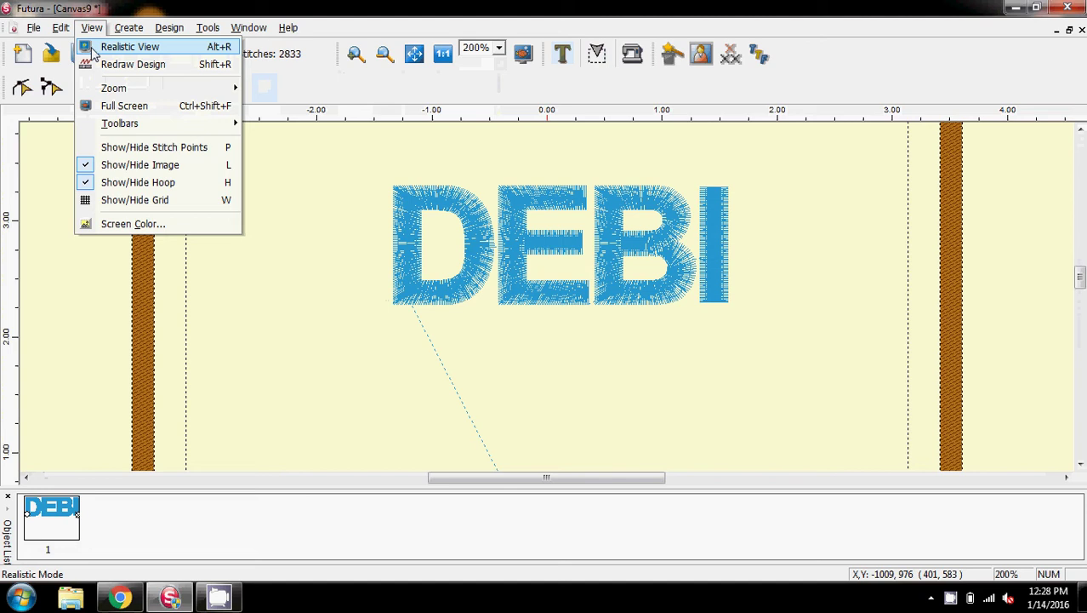
left_click(95, 47)
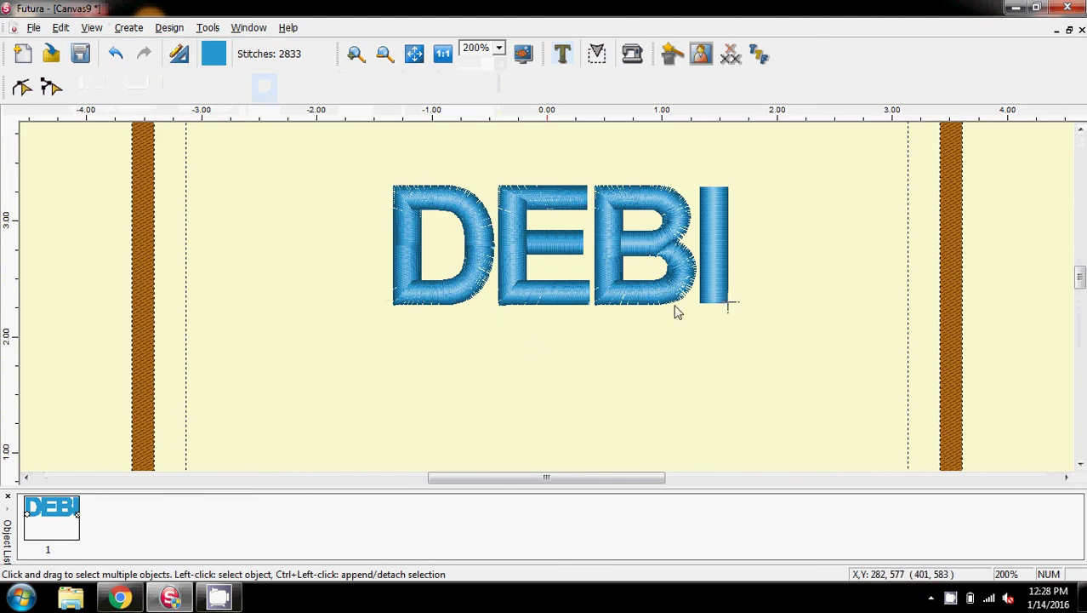
left_click(91, 27)
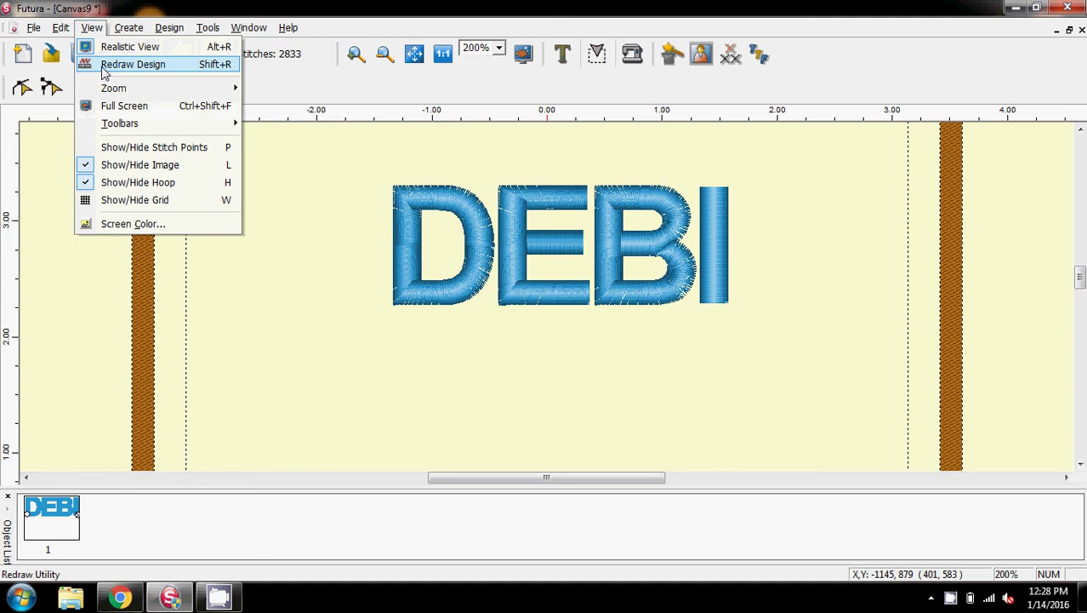
left_click(102, 66)
left_click(24, 121)
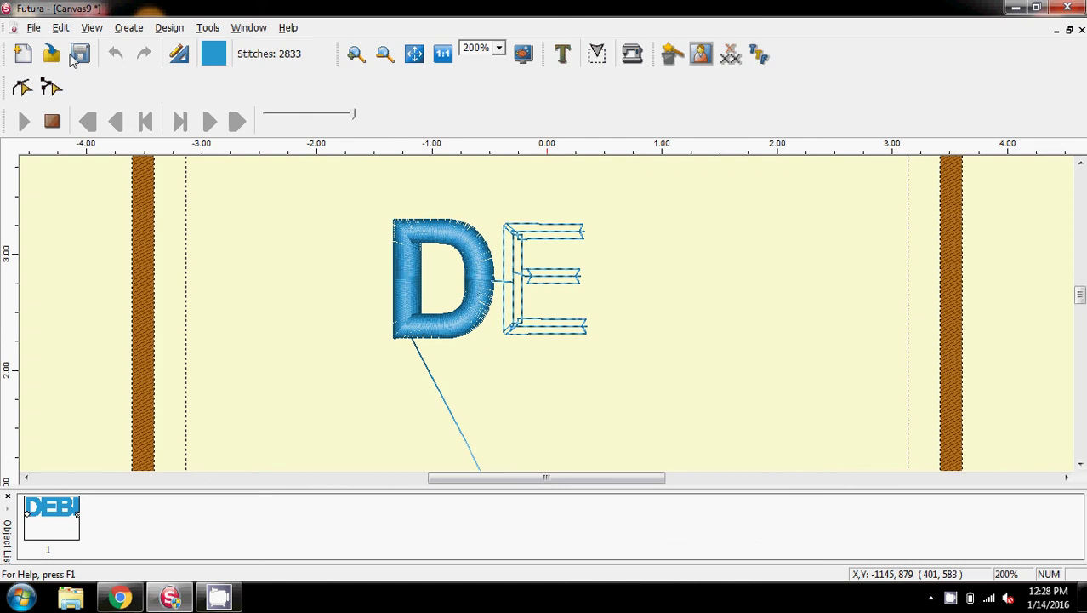
left_click(91, 27)
left_click(131, 65)
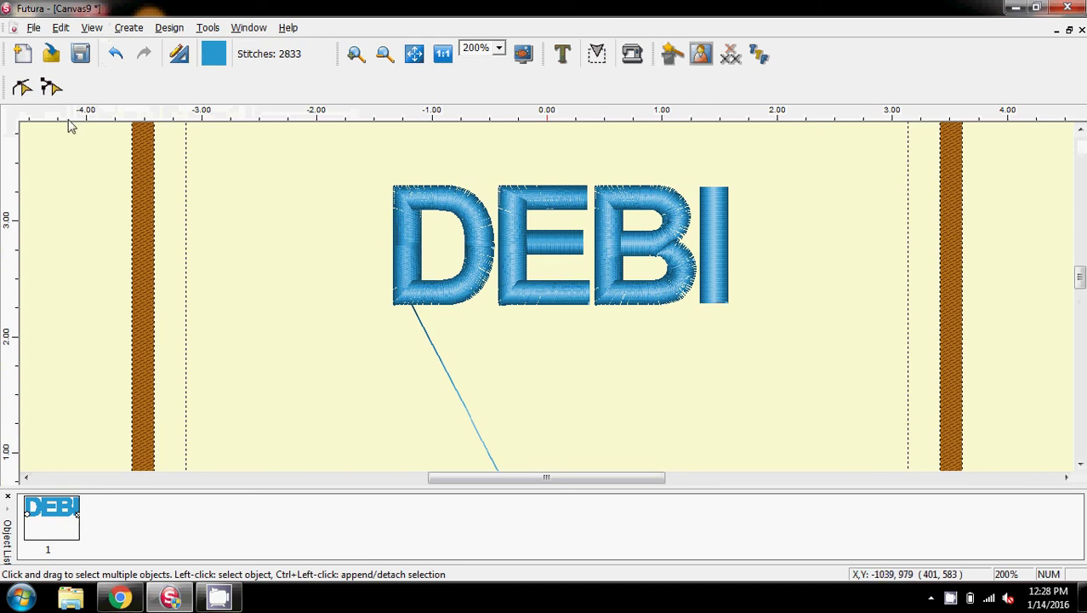
Step: Select letters I and D with Outline Edit, return to lettering, and open Embroidery Properties
left_click(21, 87)
left_click(725, 300)
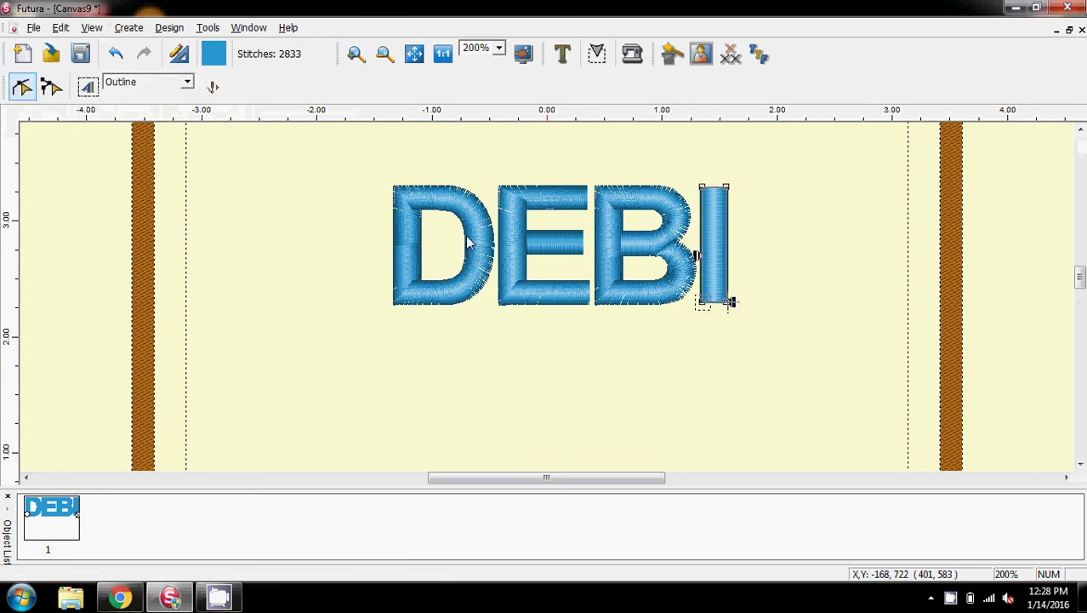
left_click(402, 242)
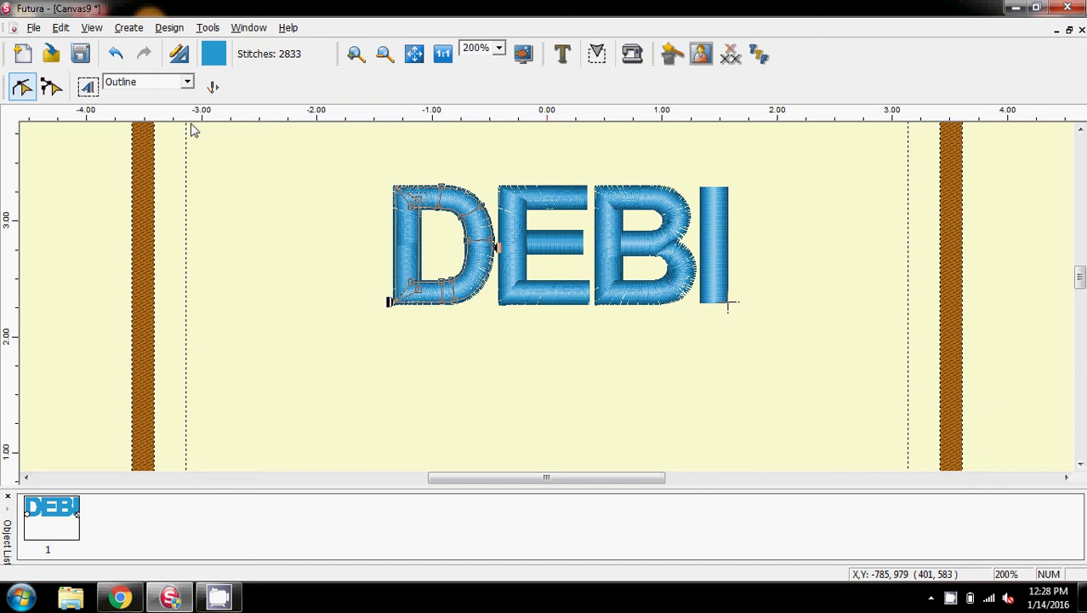
left_click(86, 88)
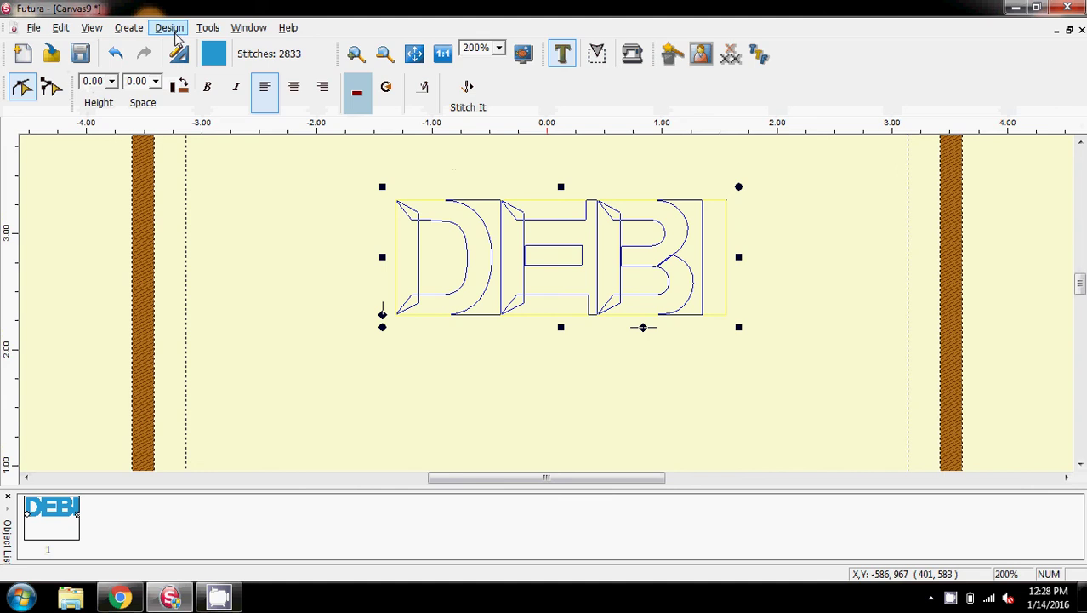
left_click(426, 89)
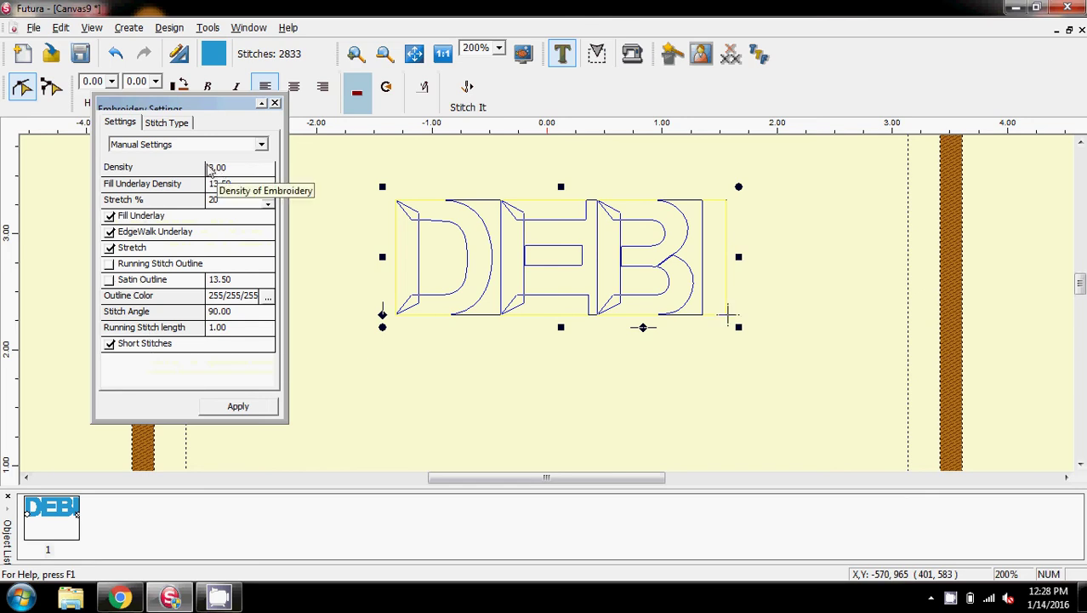
Step: Apply a white 255/255/255 running-stitch outline and restitch DEBI to 3090 stitches
left_click(175, 124)
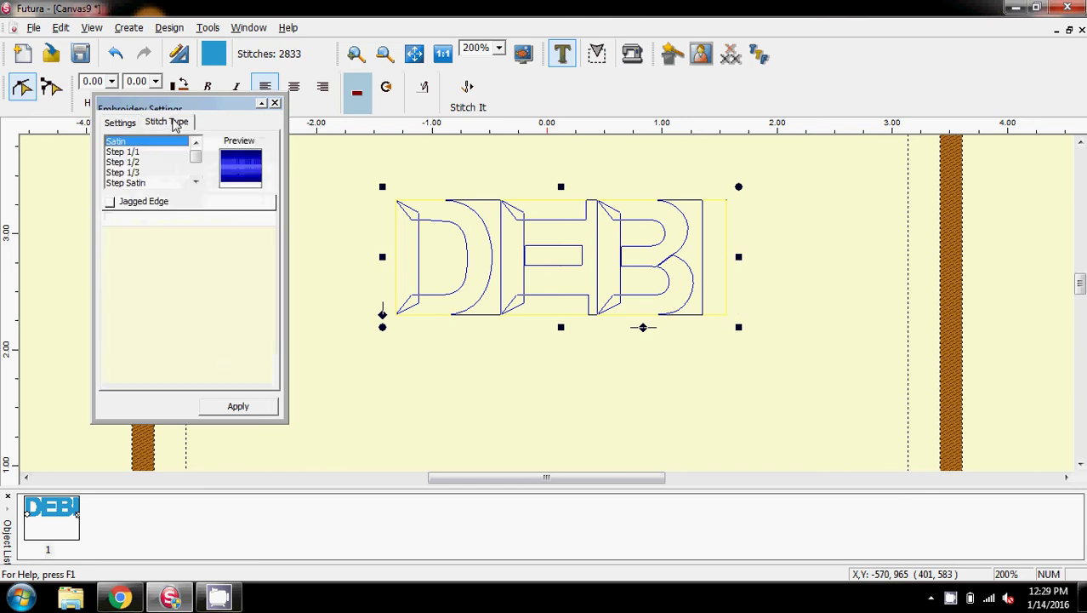
left_click(120, 124)
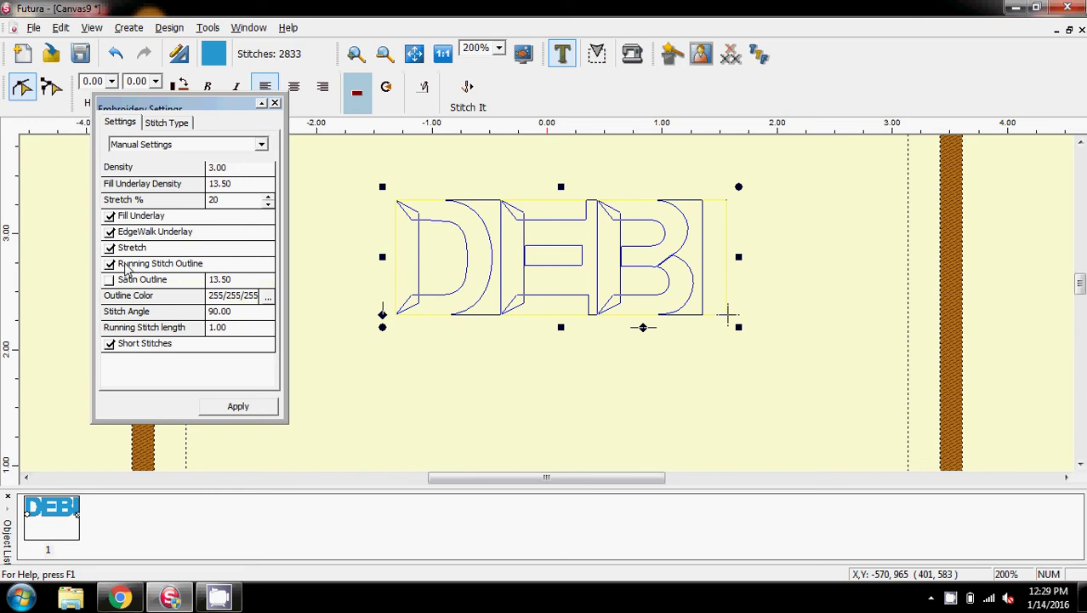
left_click(237, 406)
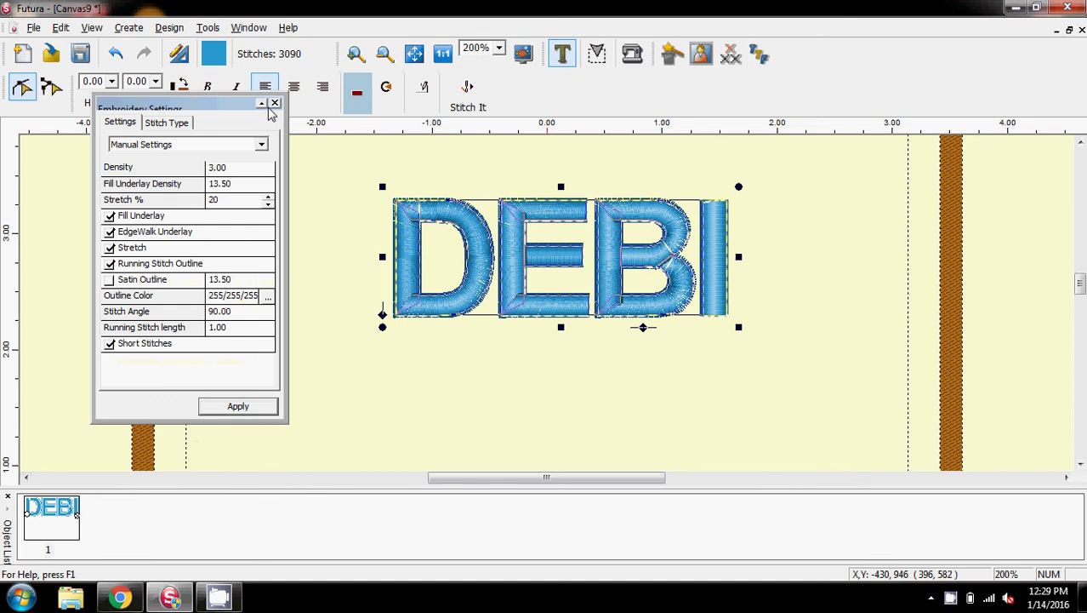
left_click(467, 93)
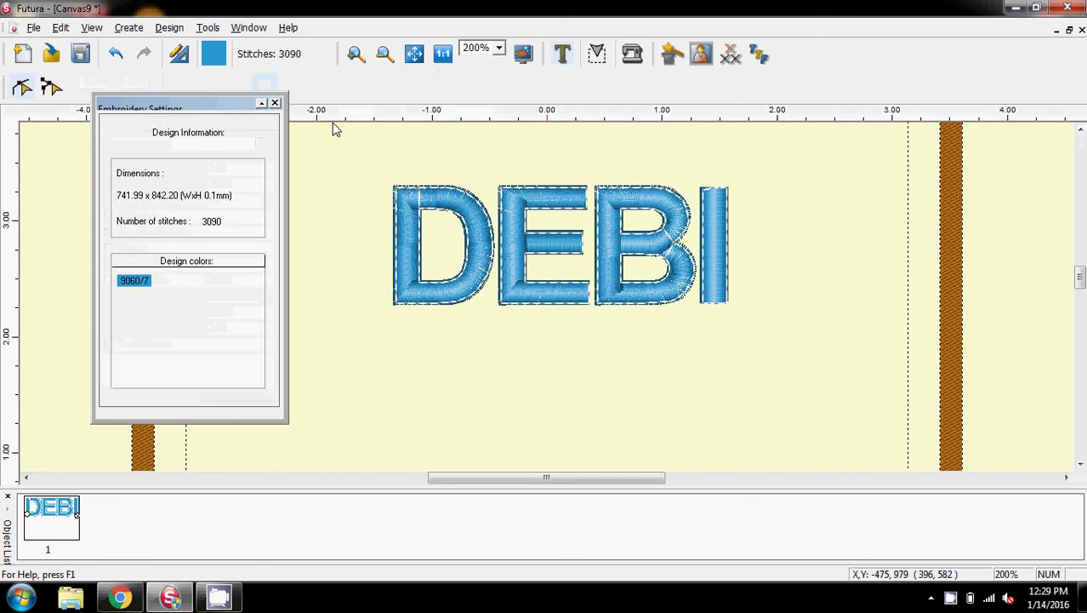
Step: Close Embroidery Settings and replay the outlined DEBI design with Redraw Design
left_click(275, 104)
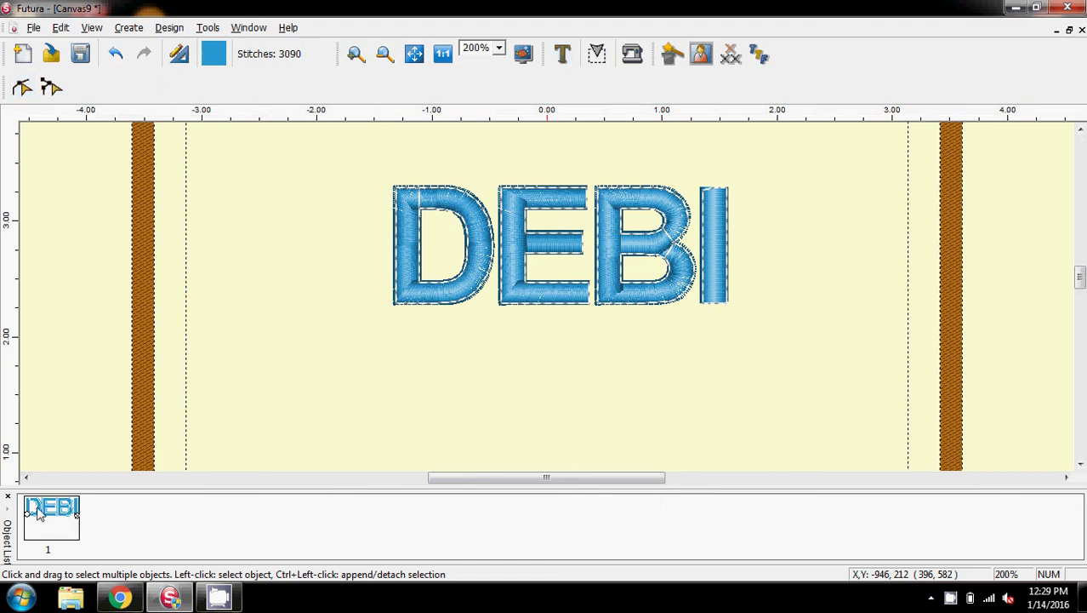
left_click(91, 28)
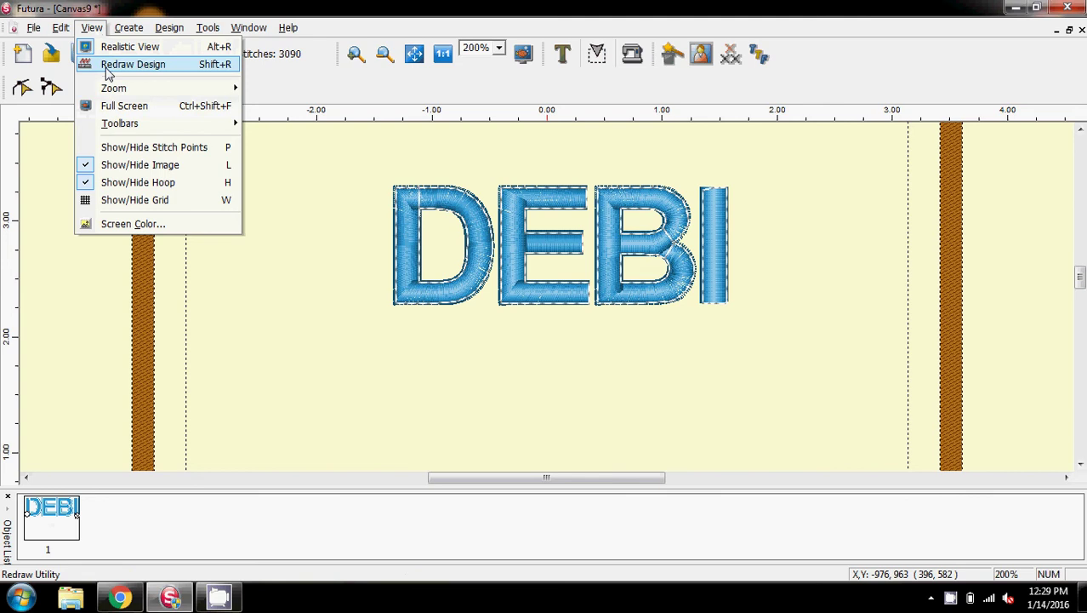
left_click(107, 66)
left_click(24, 121)
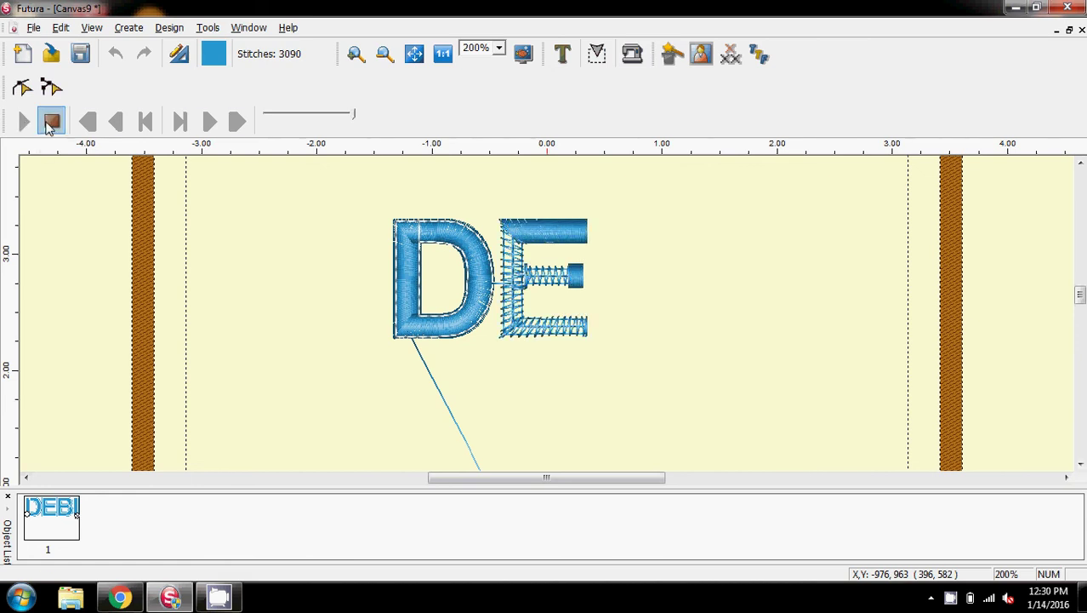
left_click(51, 122)
left_click(95, 26)
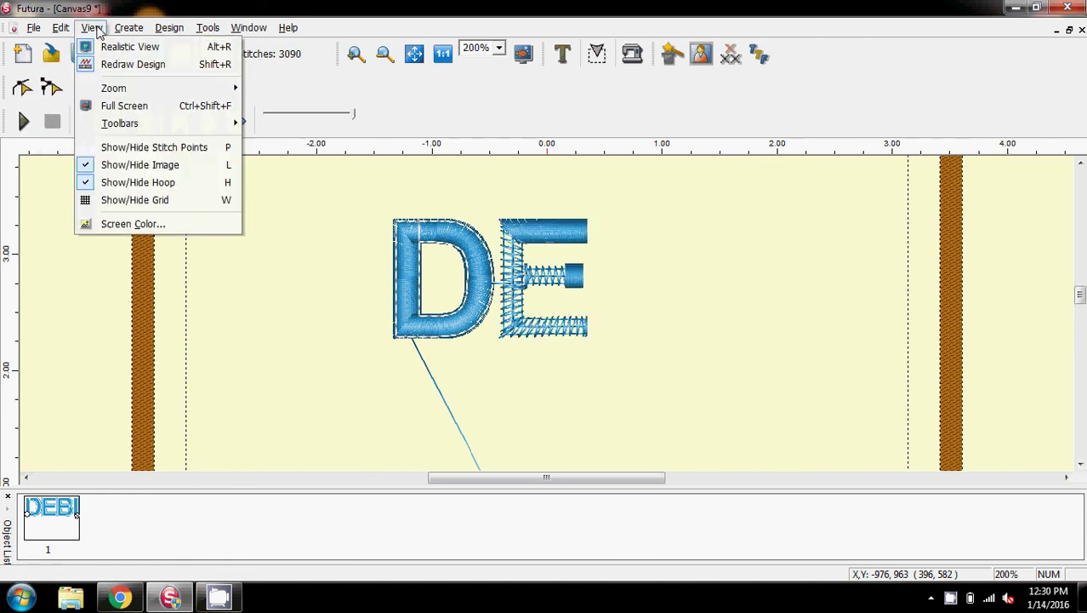
left_click(105, 73)
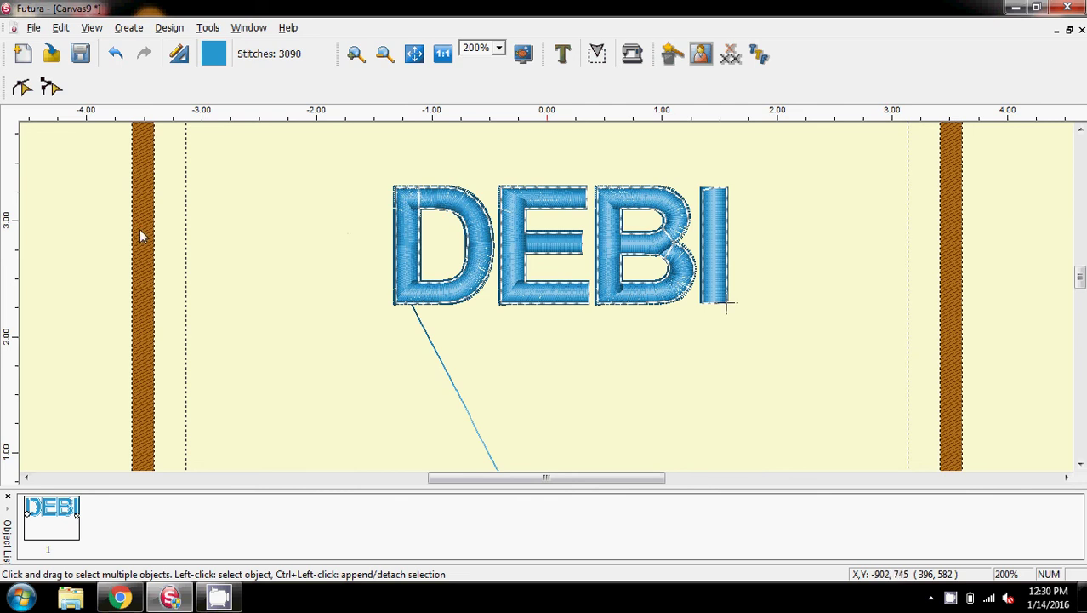
Step: Save the design as 'this is debi' in Compucon Designs (*.XXX) format
left_click(34, 28)
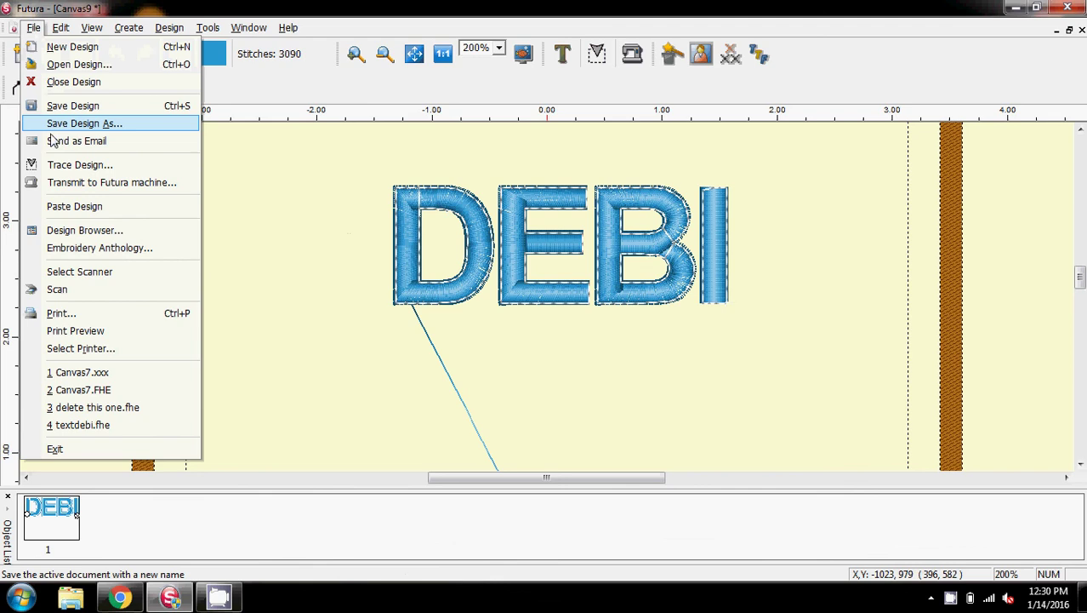
left_click(55, 124)
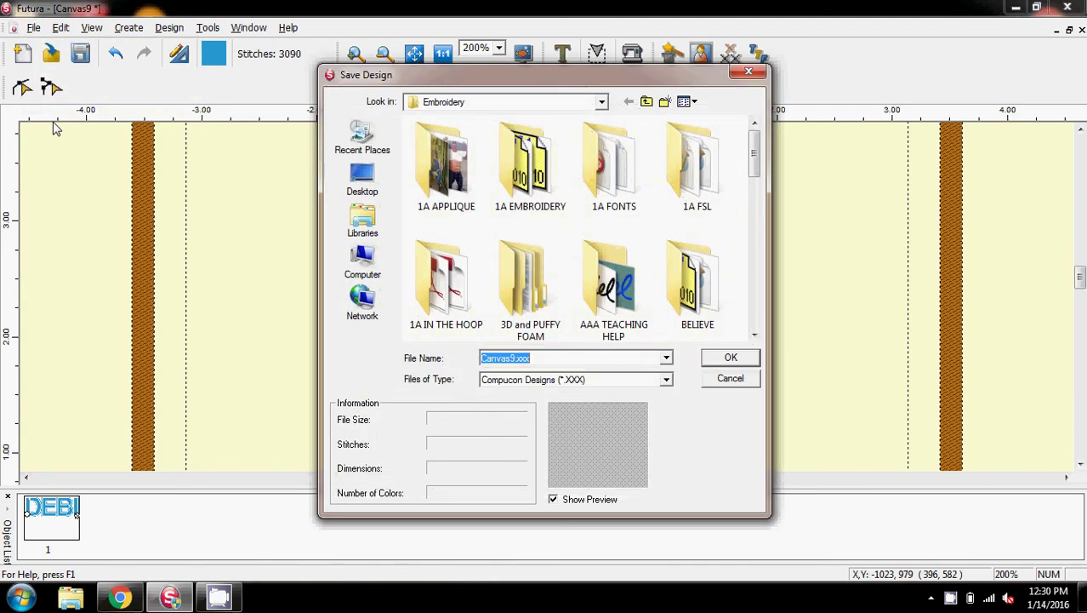
type("this is debi")
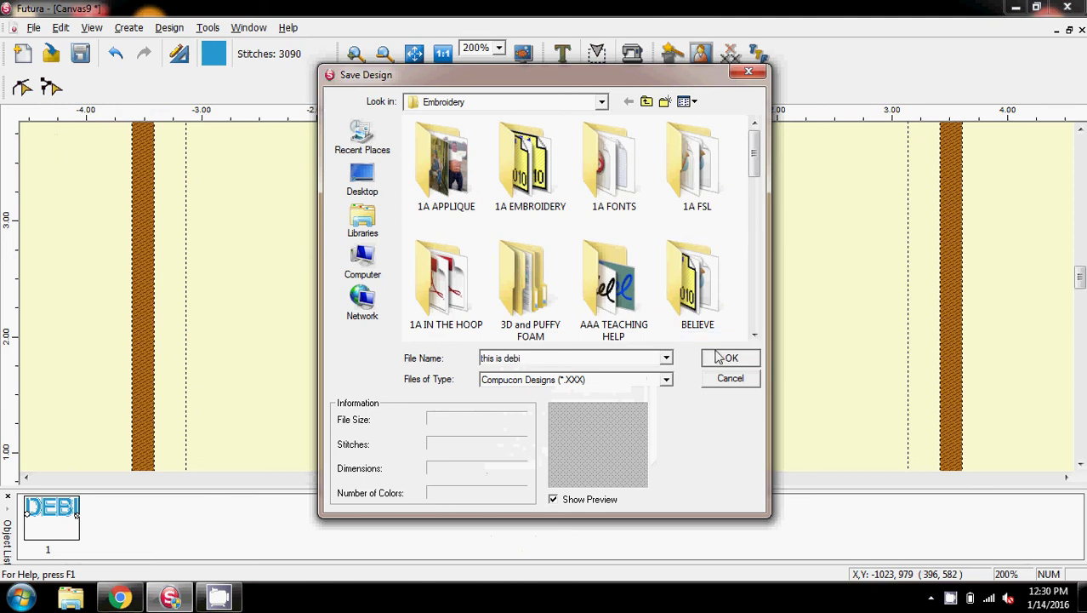
left_click(536, 384)
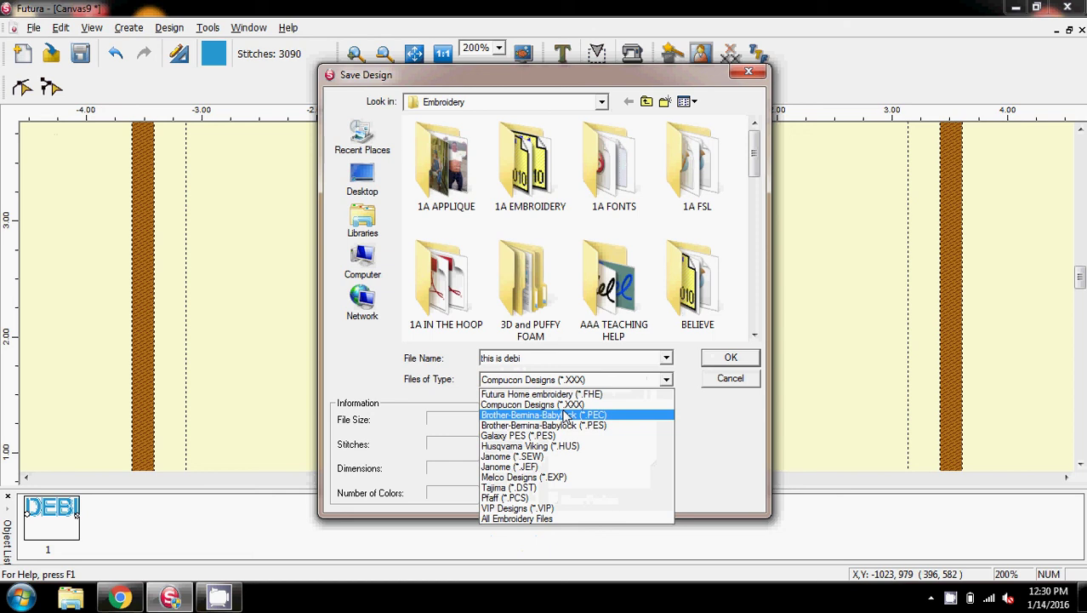
left_click(566, 414)
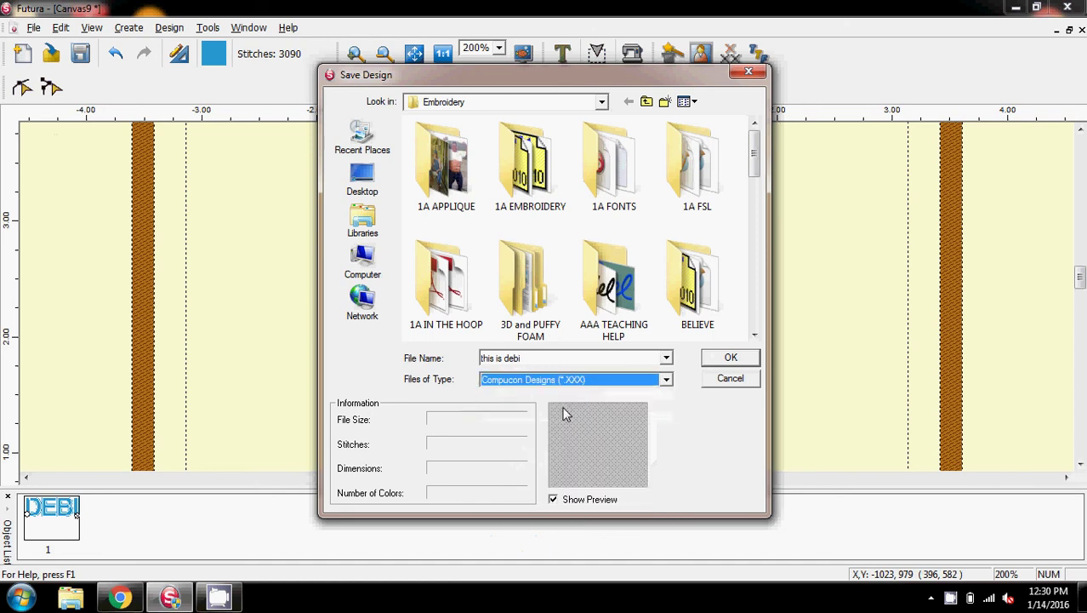
left_click(733, 364)
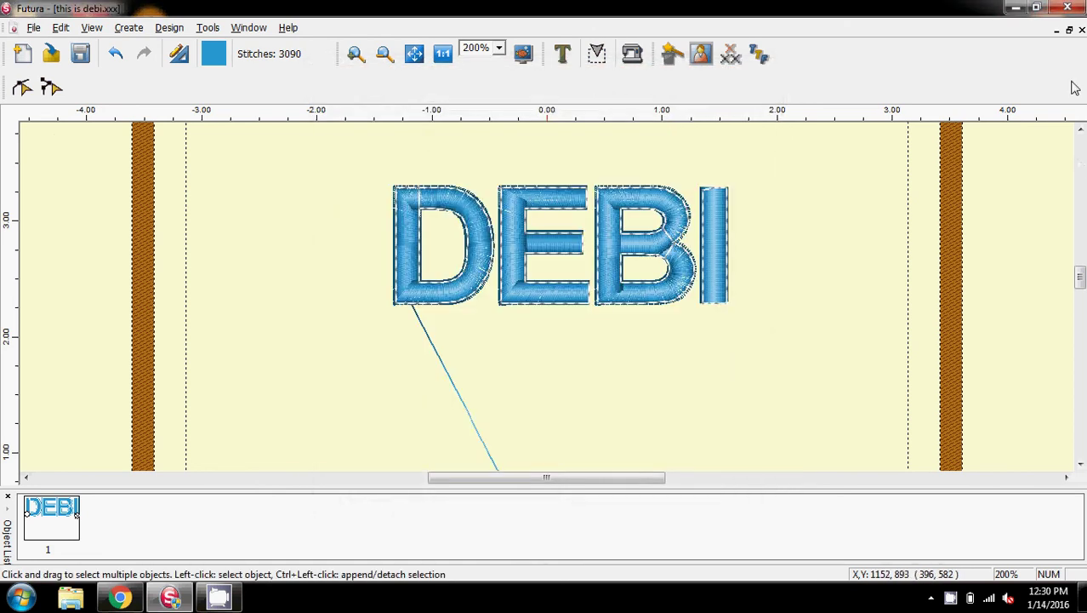
Step: Close the design, saving the changes as 'this is debi.FHE'
left_click(1082, 31)
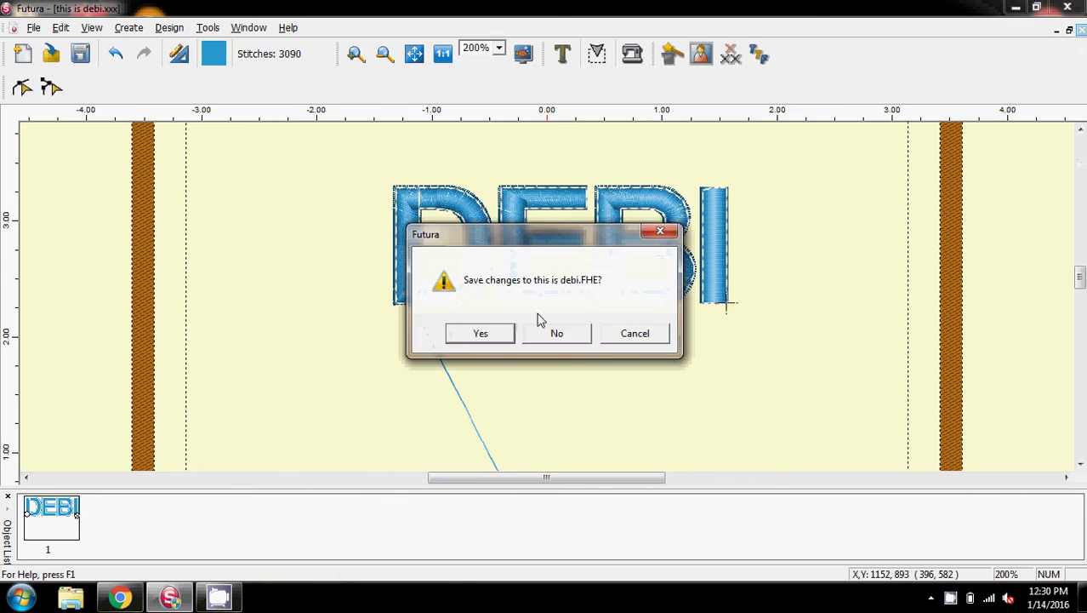
left_click(489, 340)
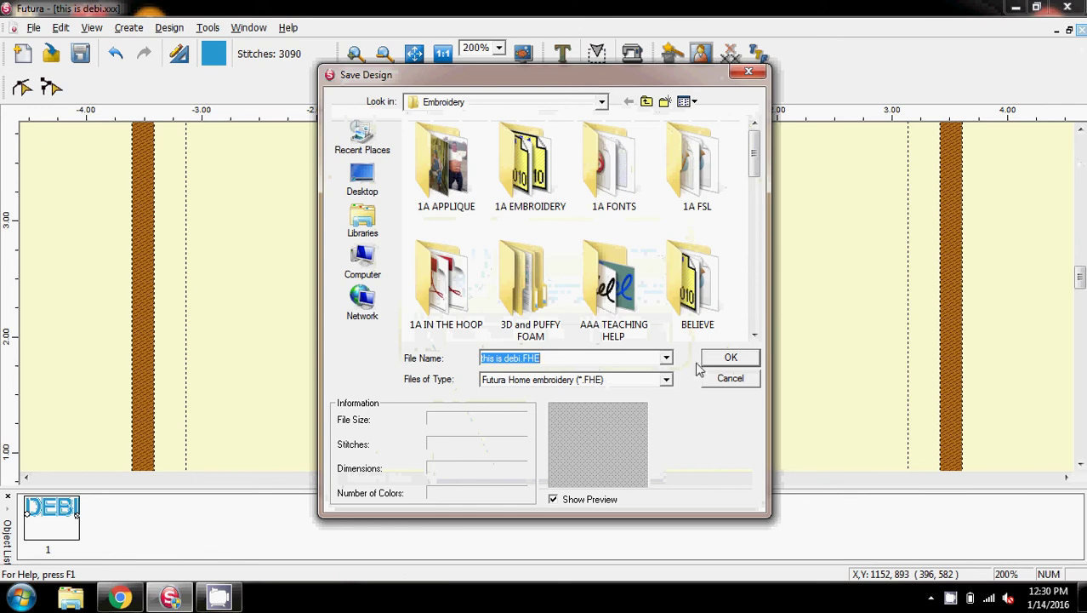
left_click(728, 358)
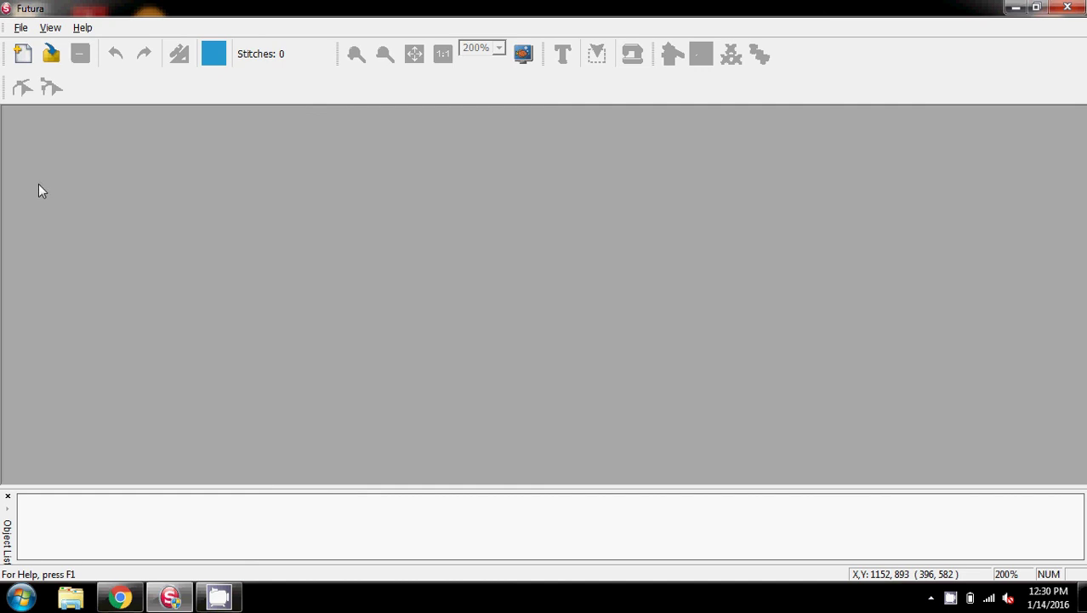
Step: Reopen 'this is debi.xxx' from the File menu's recent designs
left_click(23, 29)
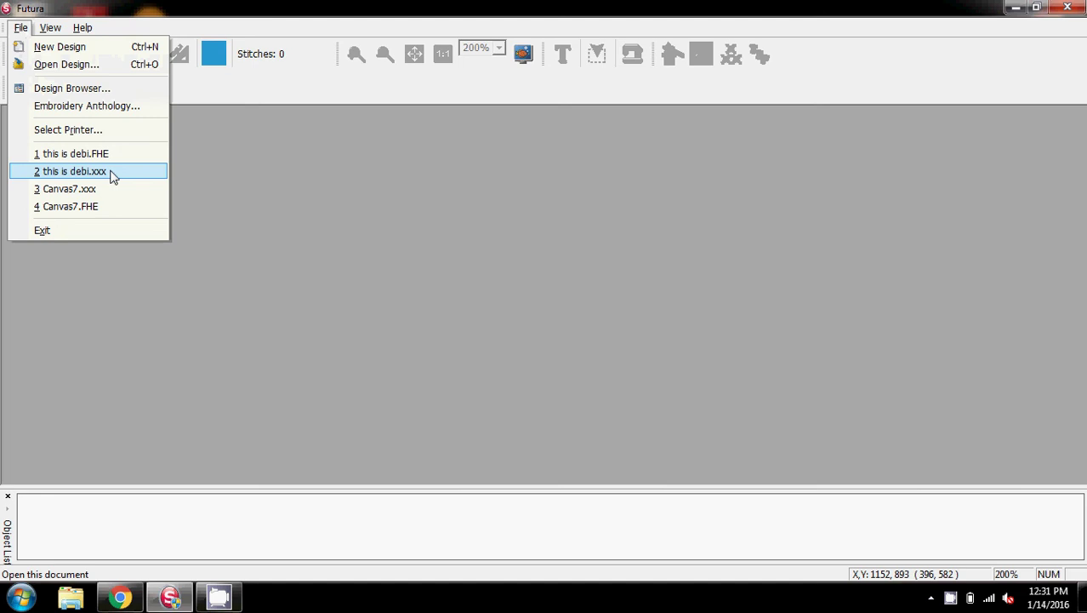
left_click(64, 173)
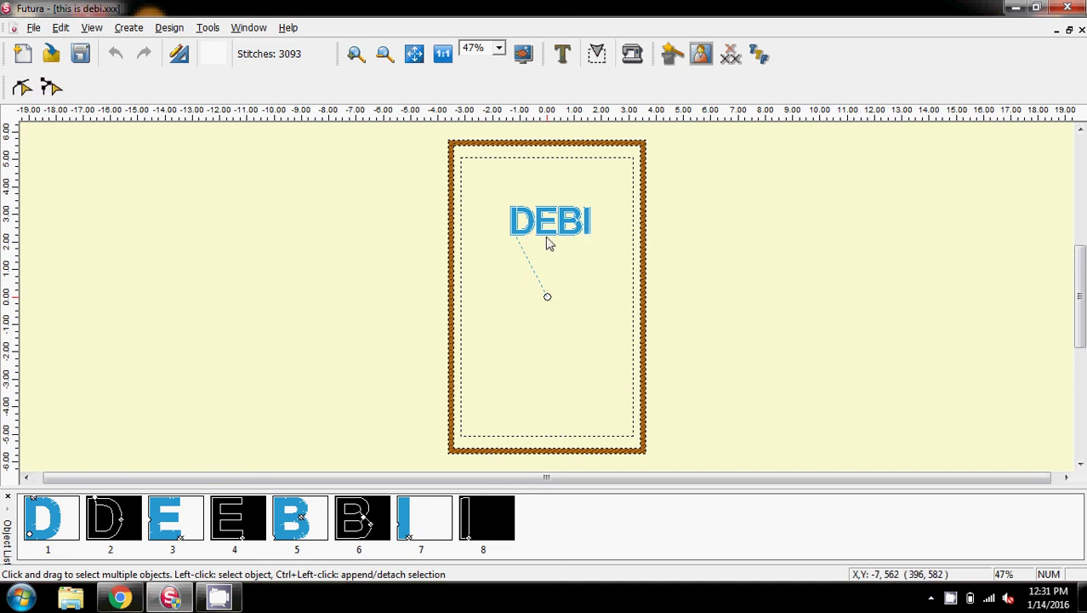
Step: In the Object List, select the D, E, B and I fills (items 1, 3, 5, 7)
left_click(47, 525)
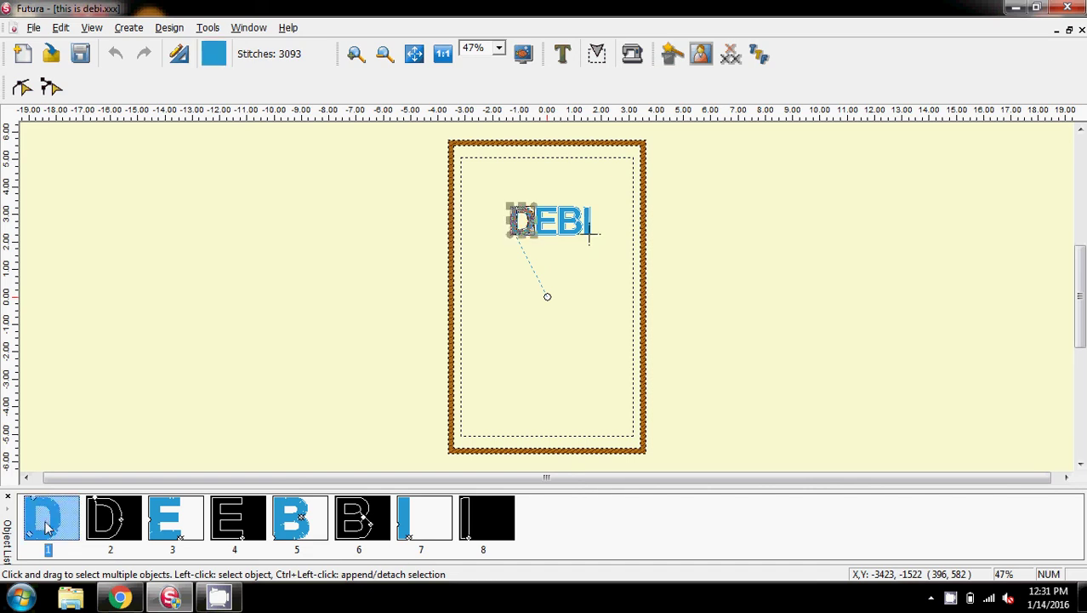
left_click(176, 525, "shift")
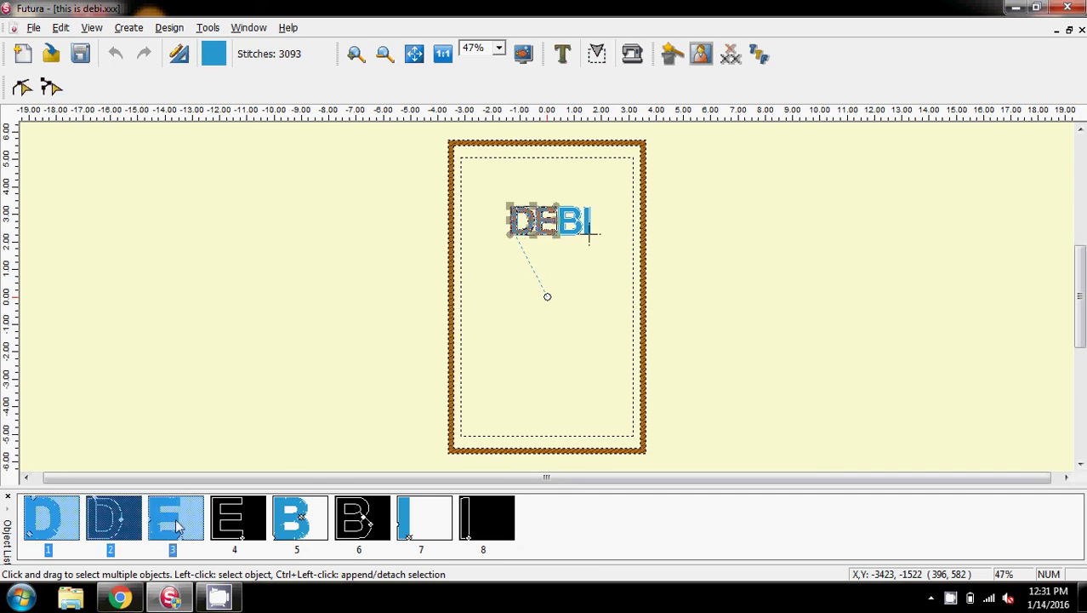
left_click(50, 513)
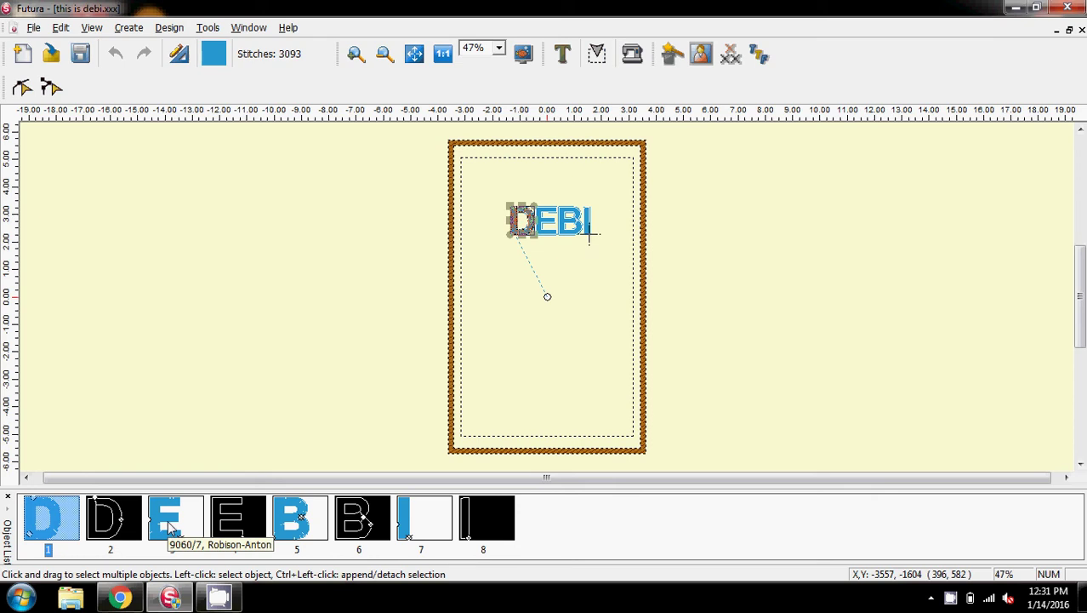
left_click(174, 525, "ctrl")
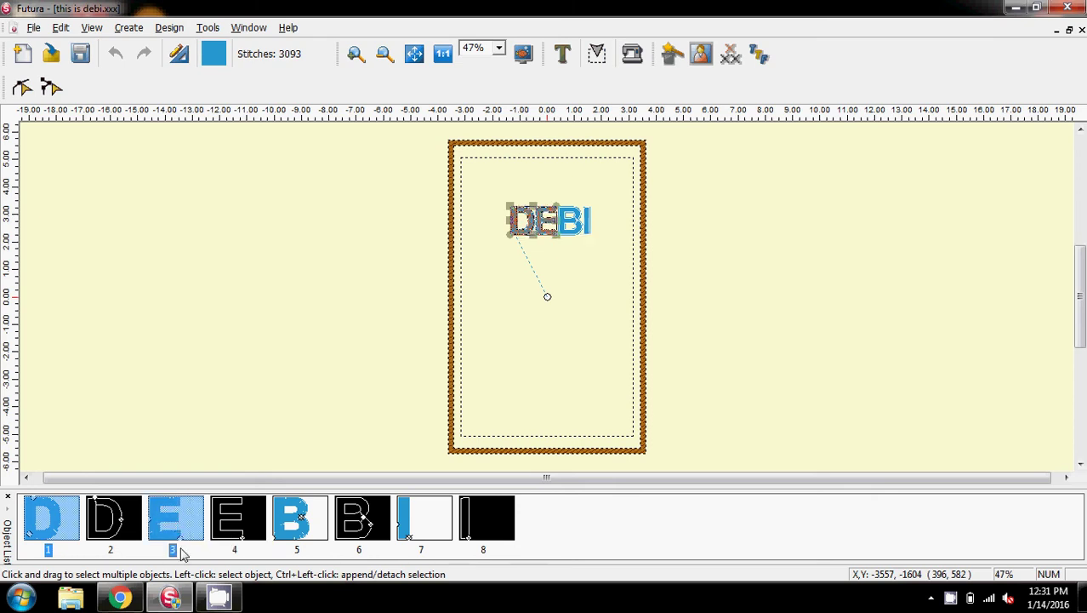
left_click(282, 526, "ctrl")
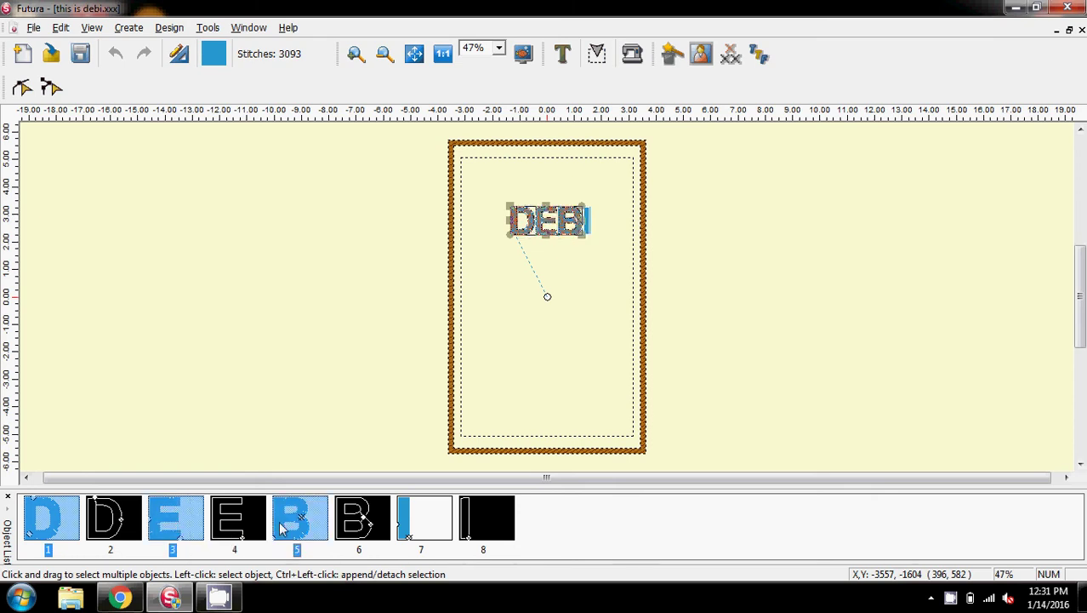
left_click(421, 523, "ctrl")
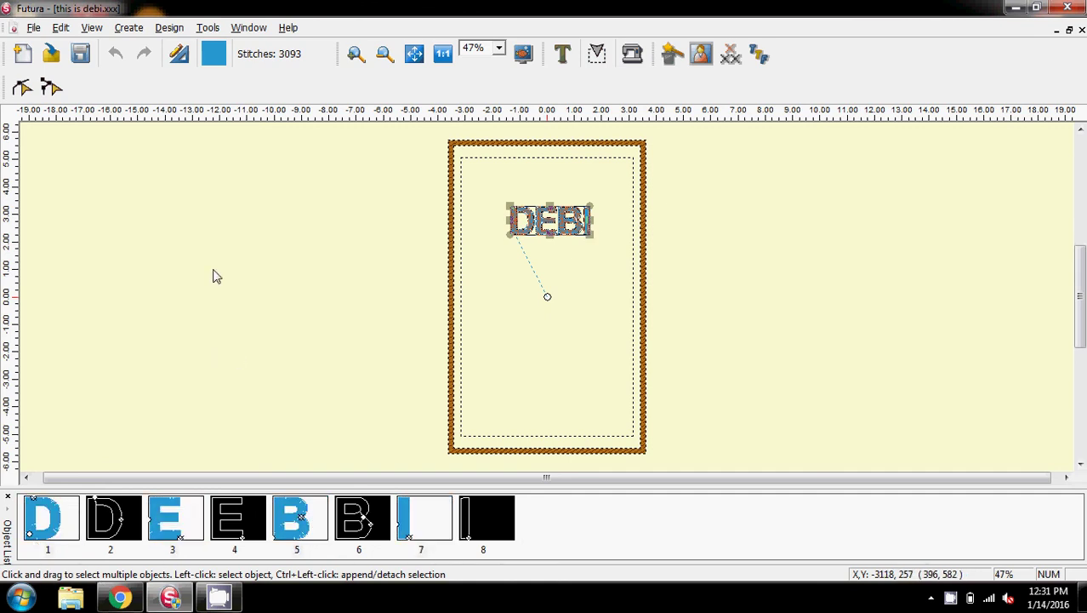
Step: Apply thread colour 9060/7 to the four selected D, E, B and I letter fills
left_click(215, 56)
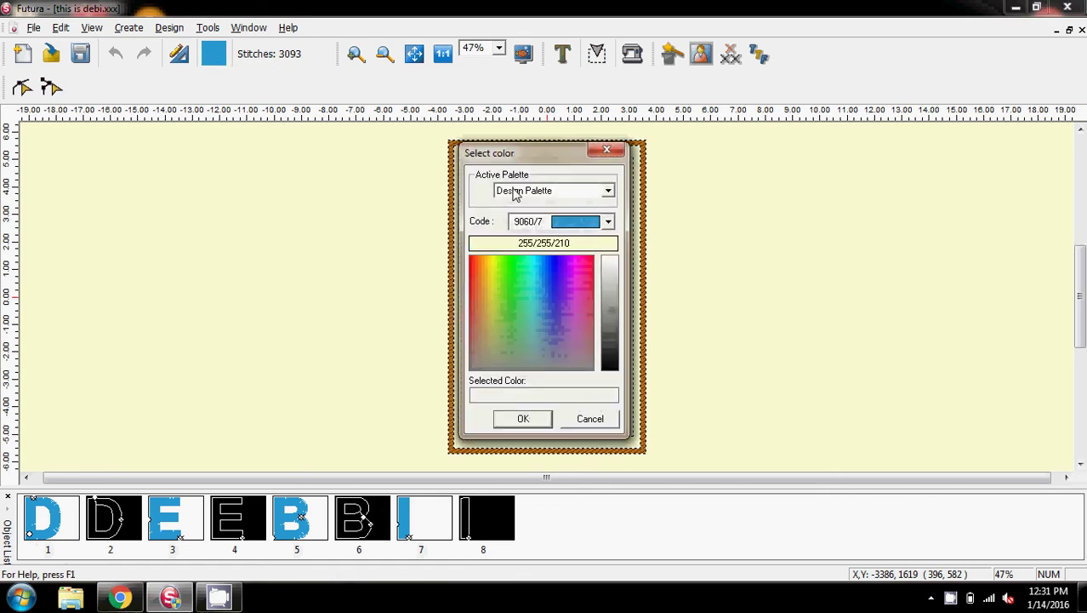
left_click(608, 221)
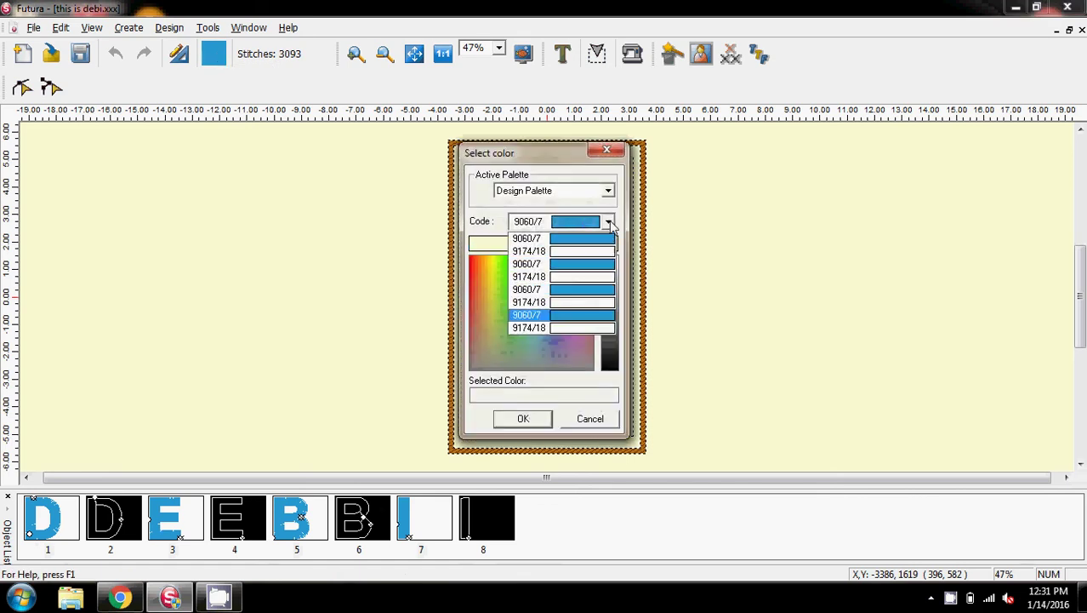
left_click(585, 317)
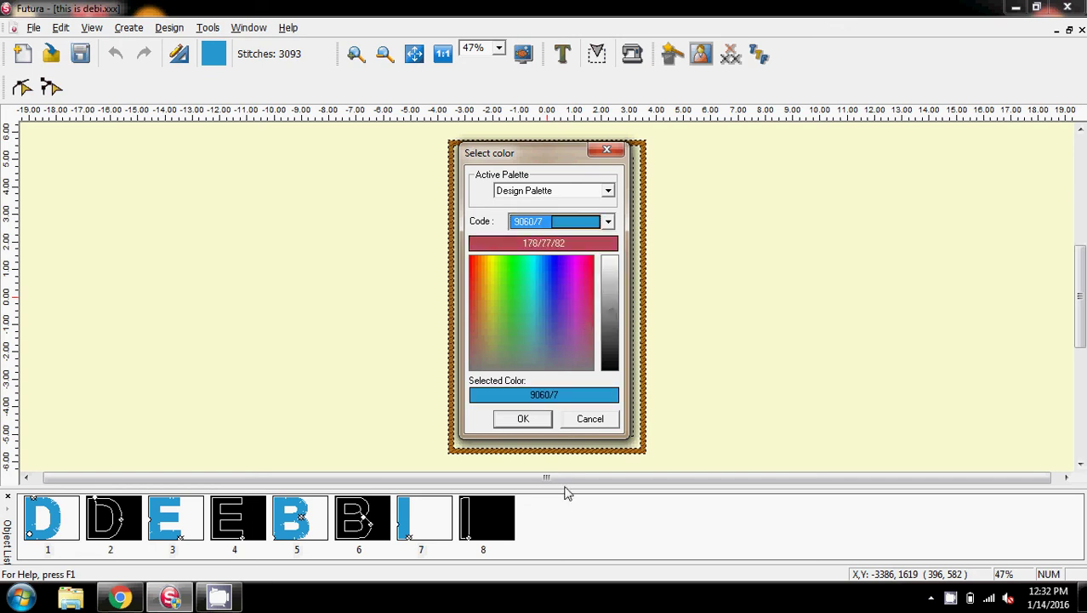
left_click(523, 419)
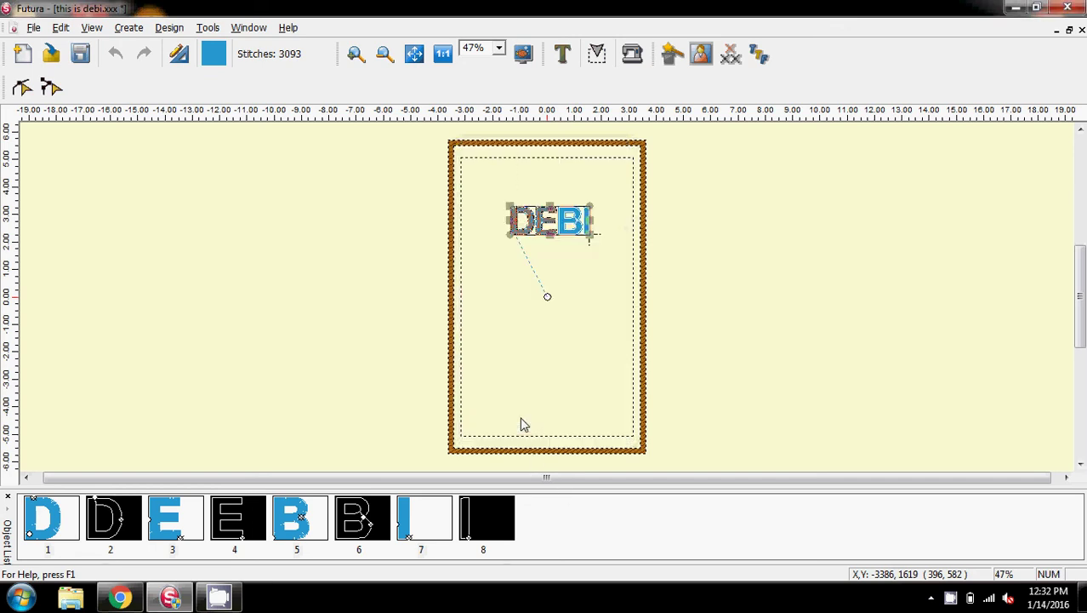
Step: Move the D and E letter fills to the end of the stitch order
left_click(311, 408)
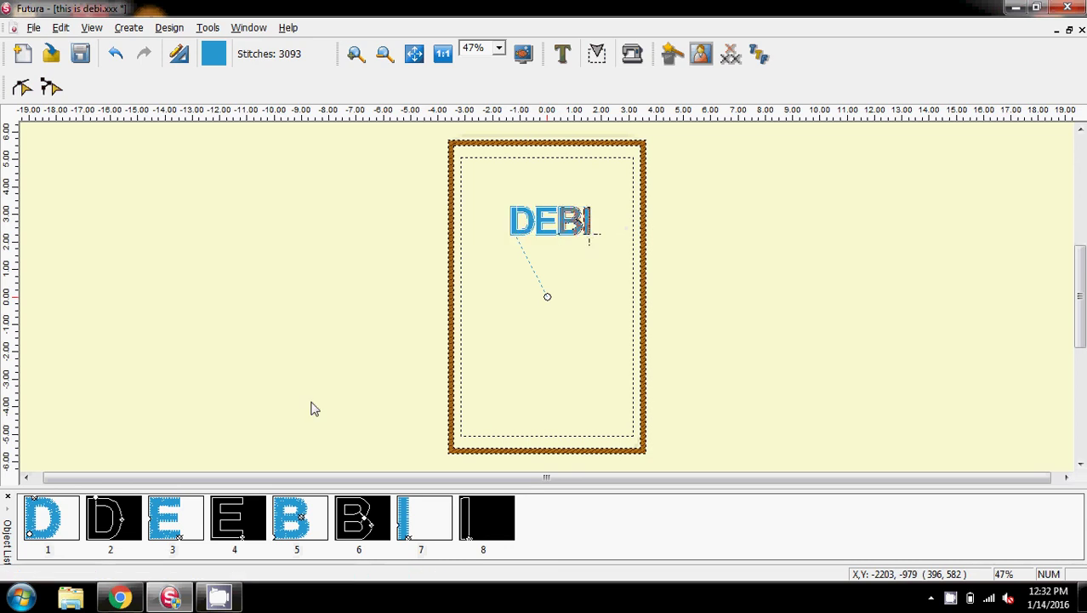
left_click(48, 522)
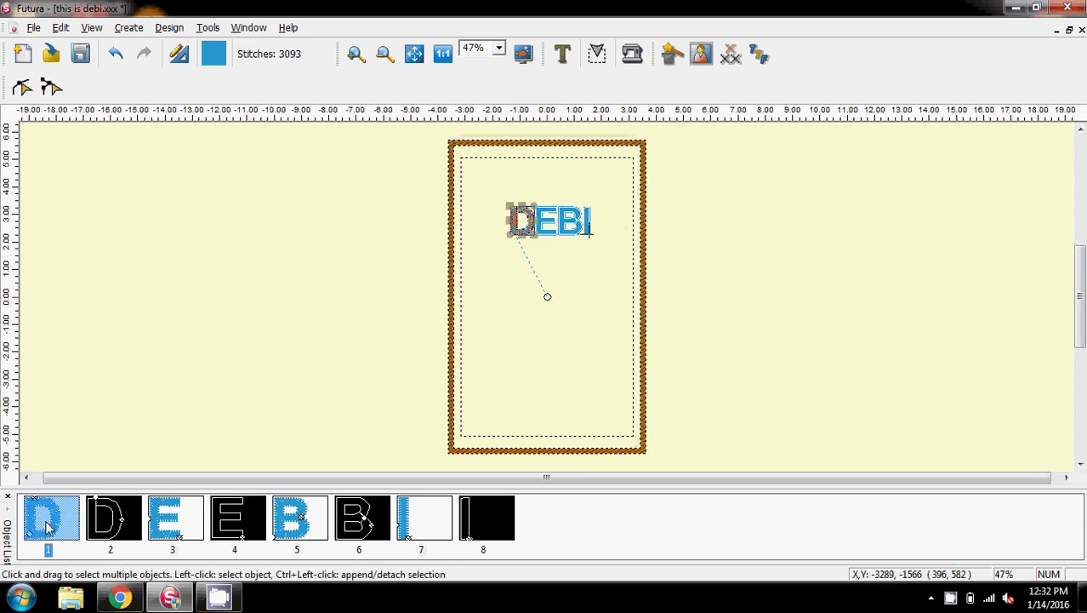
right_click(48, 526)
mouse_move(89, 533)
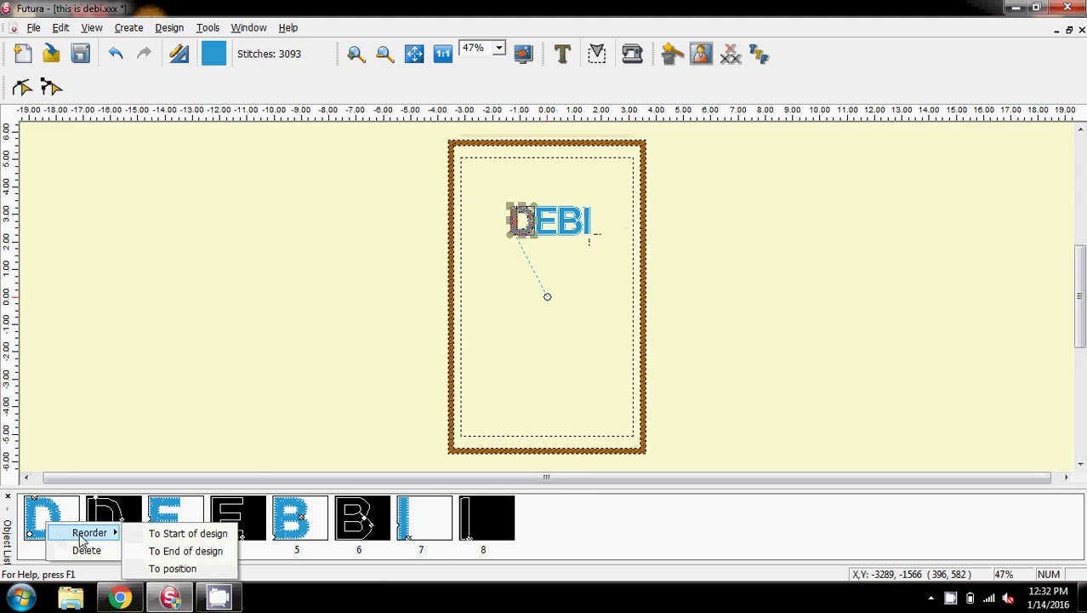
left_click(183, 552)
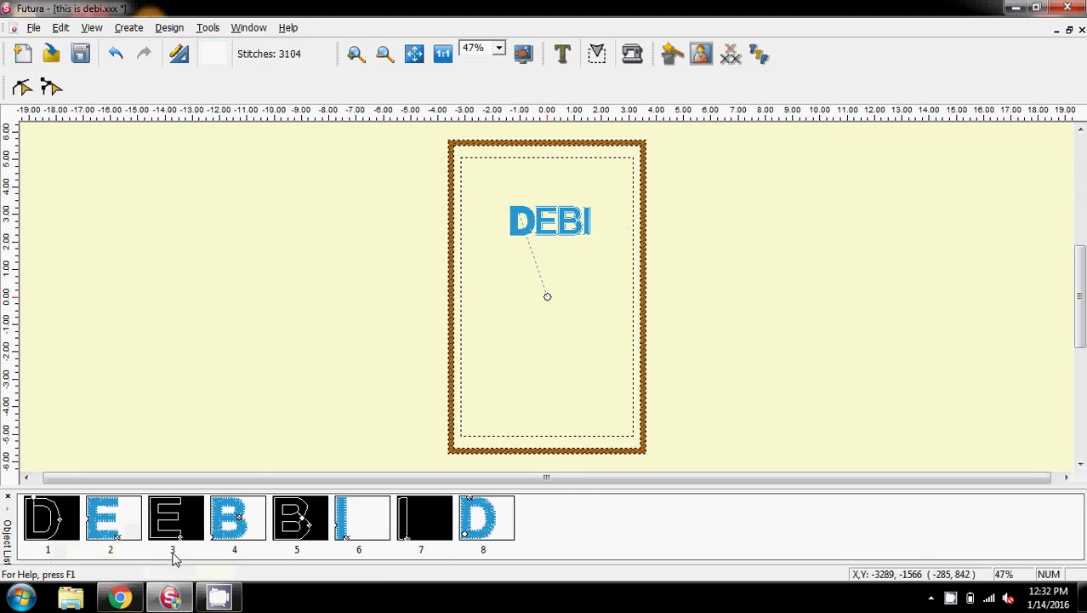
right_click(113, 514)
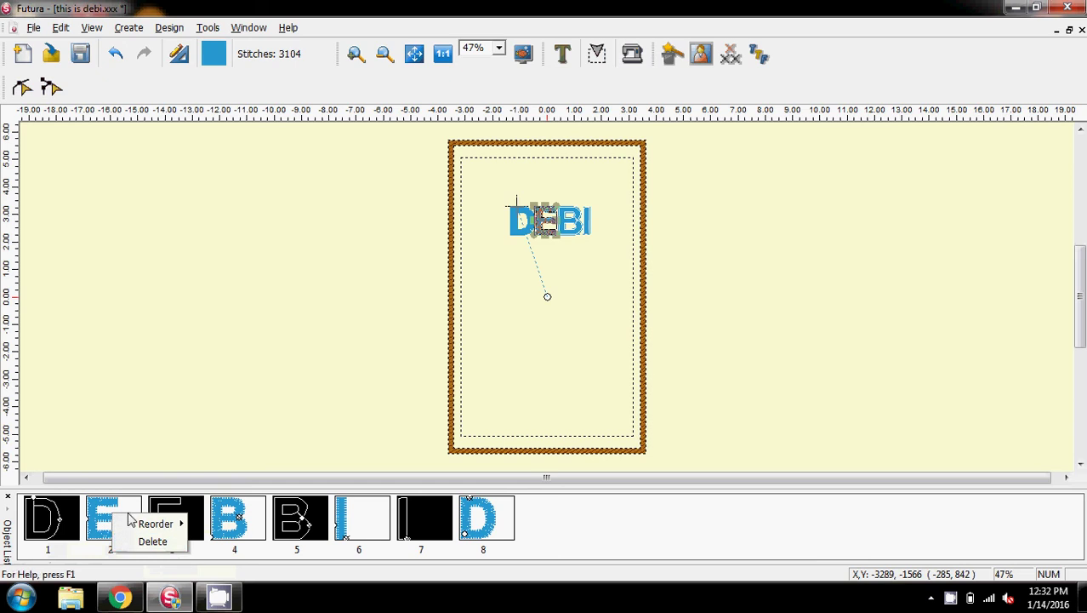
mouse_move(132, 523)
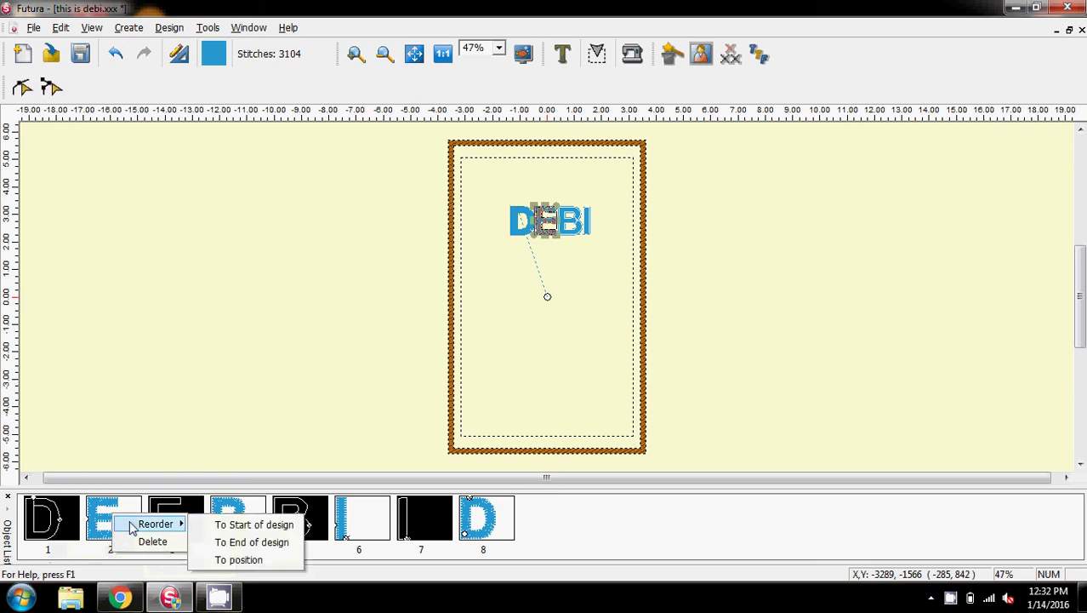
left_click(242, 546)
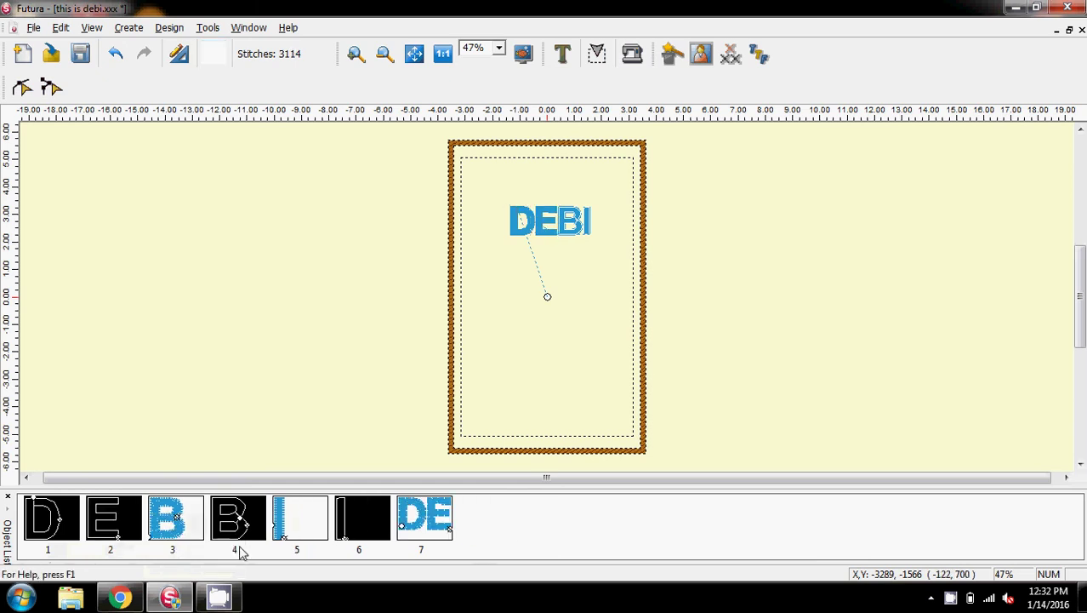
Step: Move the B and I fills to the end, merging the blue DEBI into one object
right_click(181, 521)
mouse_move(231, 533)
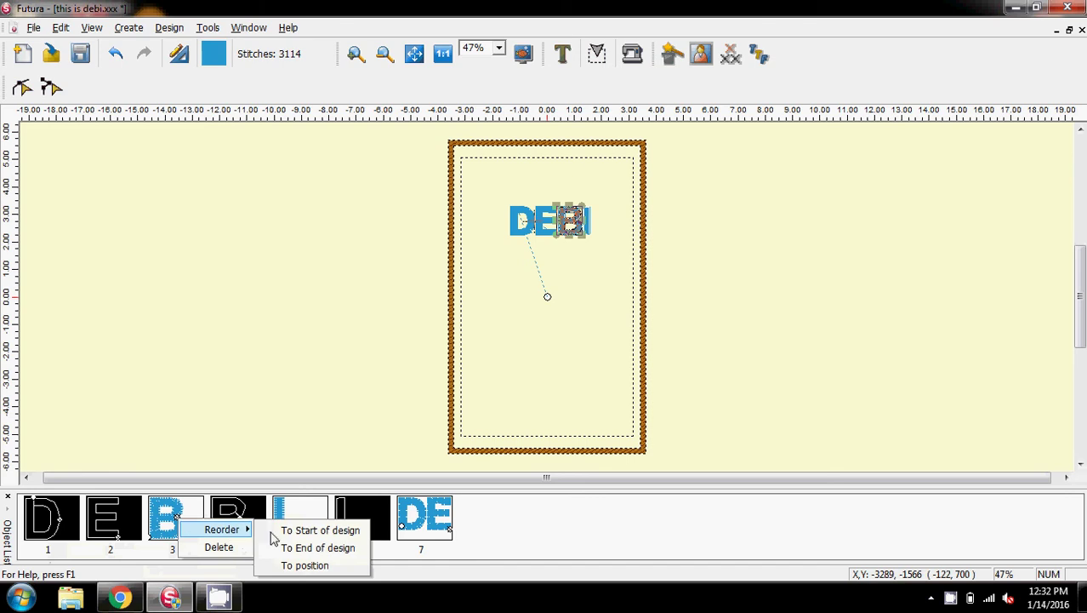
left_click(273, 546)
right_click(238, 510)
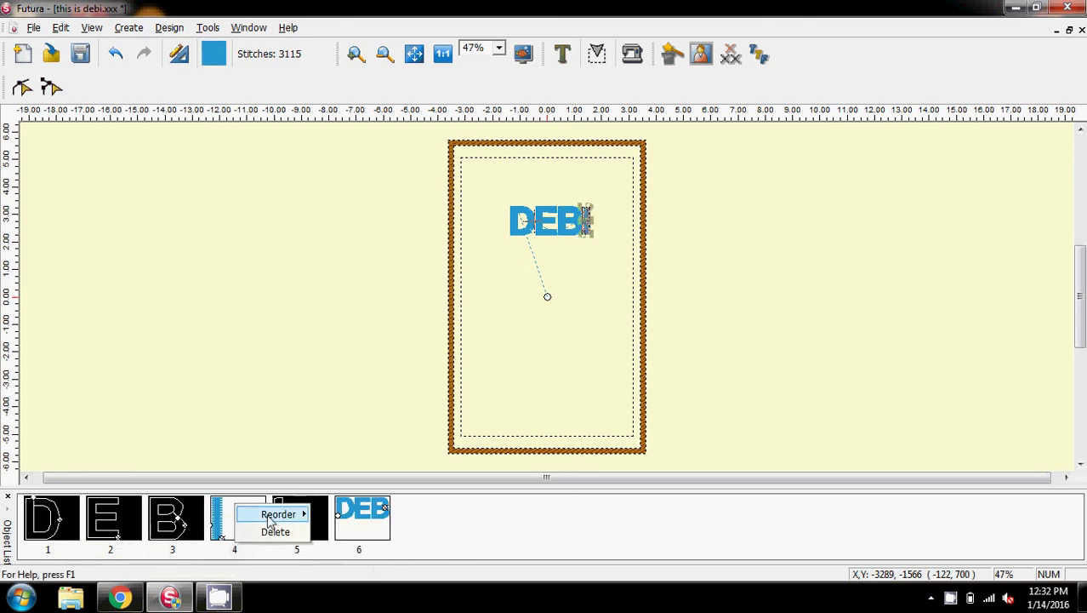
mouse_move(280, 514)
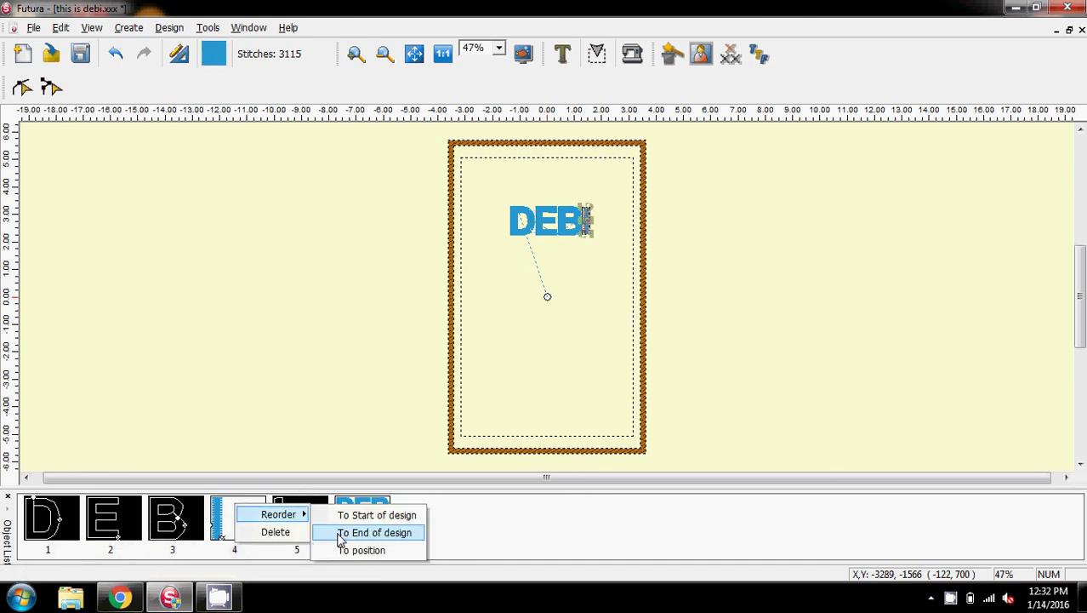
left_click(340, 534)
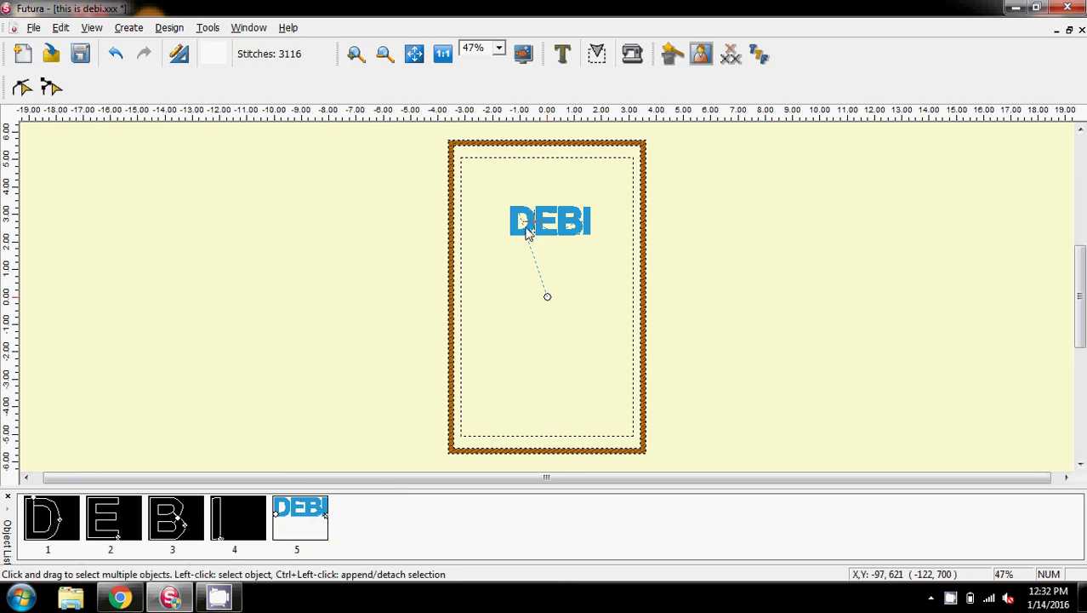
Step: Select the D, E, B and I outline objects and assign them thread colour 9174/18
left_click(51, 521)
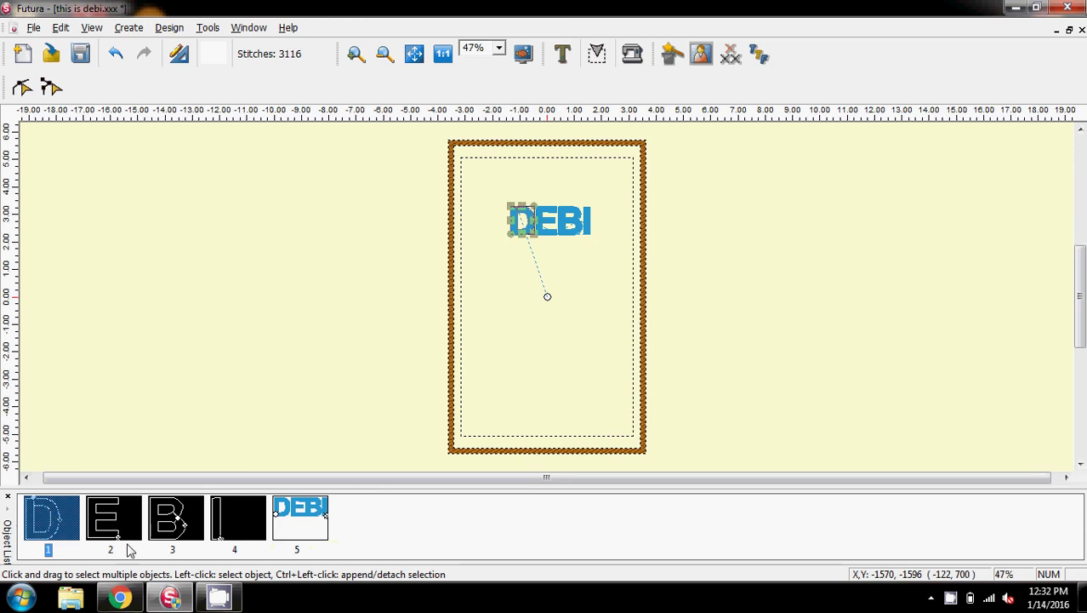
left_click(239, 519, "shift")
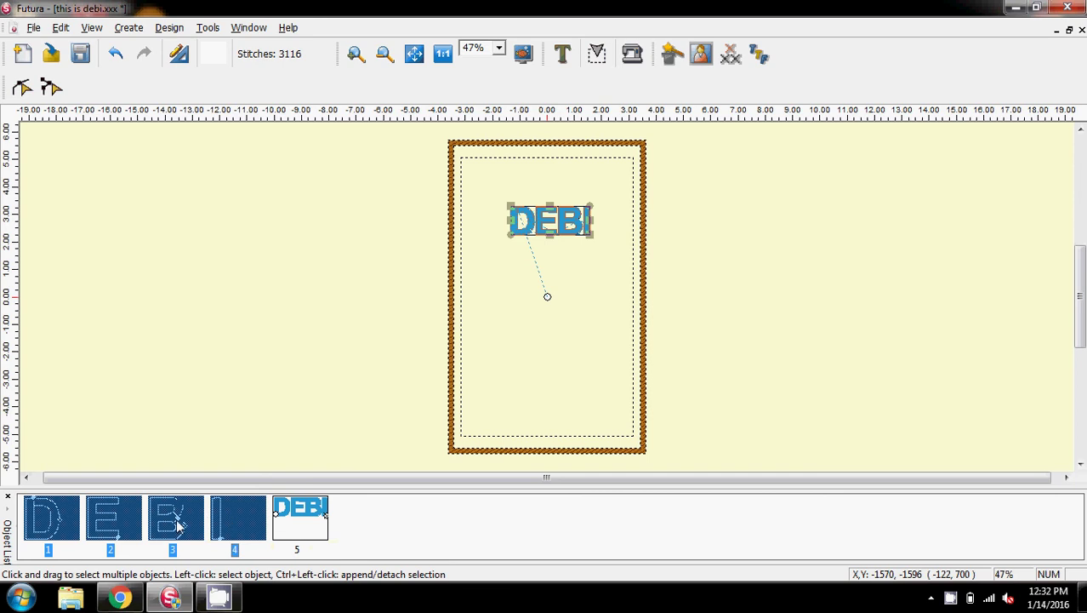
left_click(194, 197)
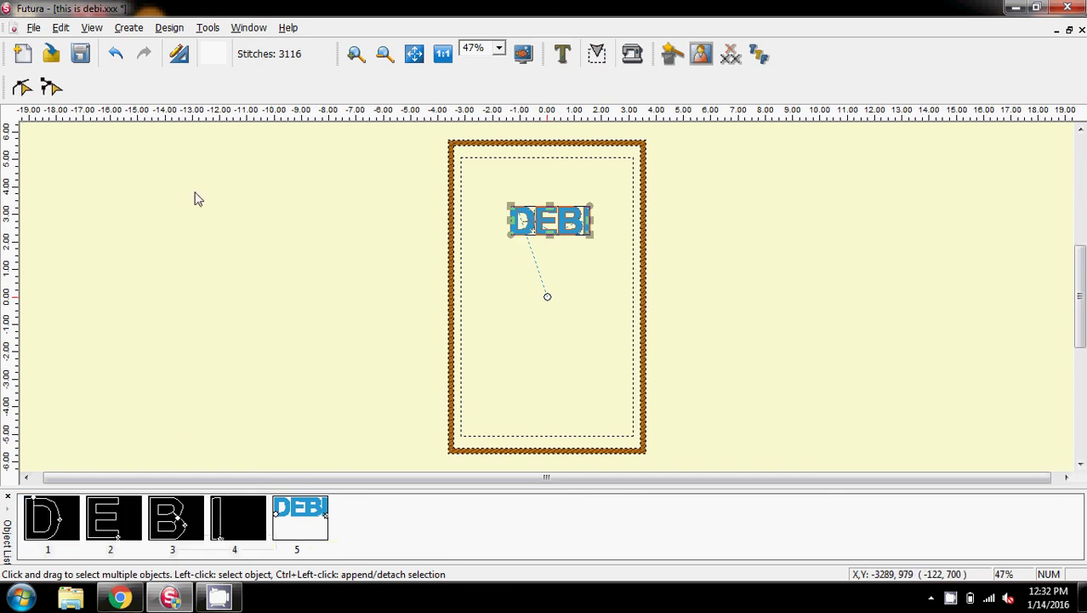
left_click(215, 55)
left_click(609, 221)
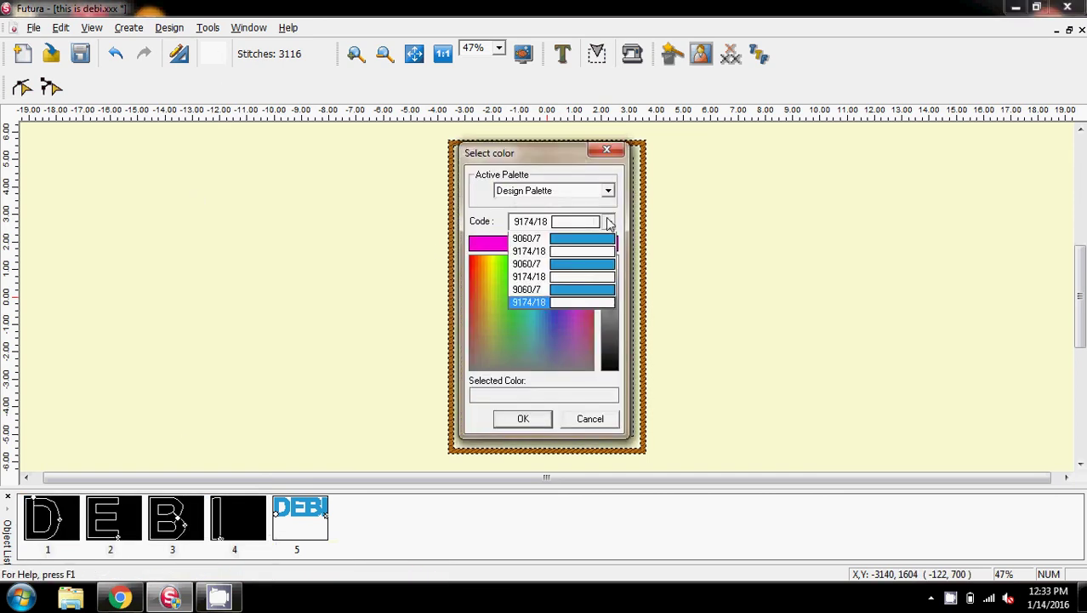
left_click(587, 328)
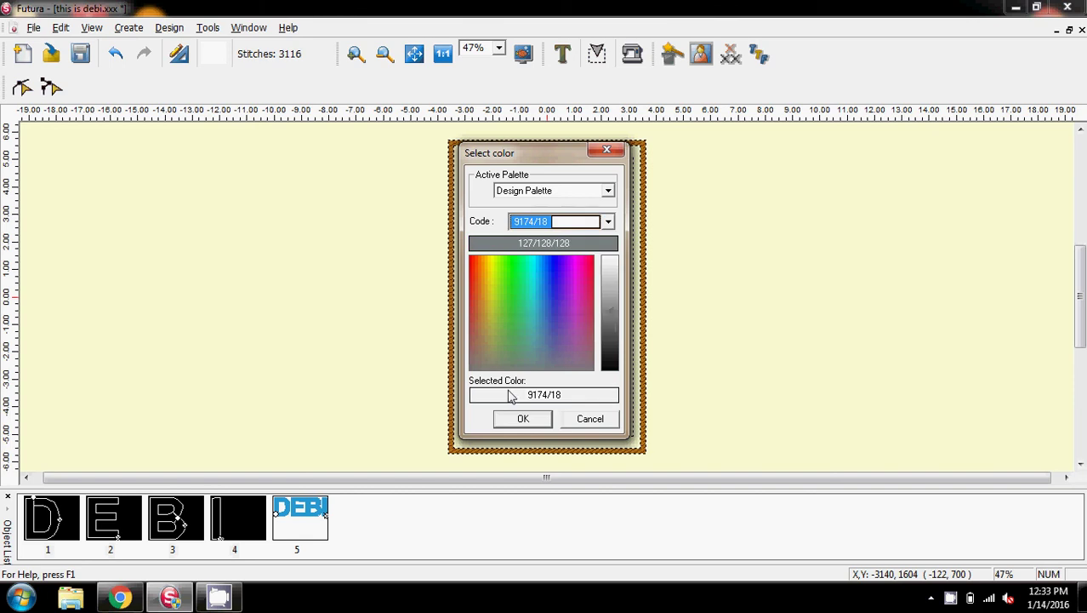
left_click(523, 418)
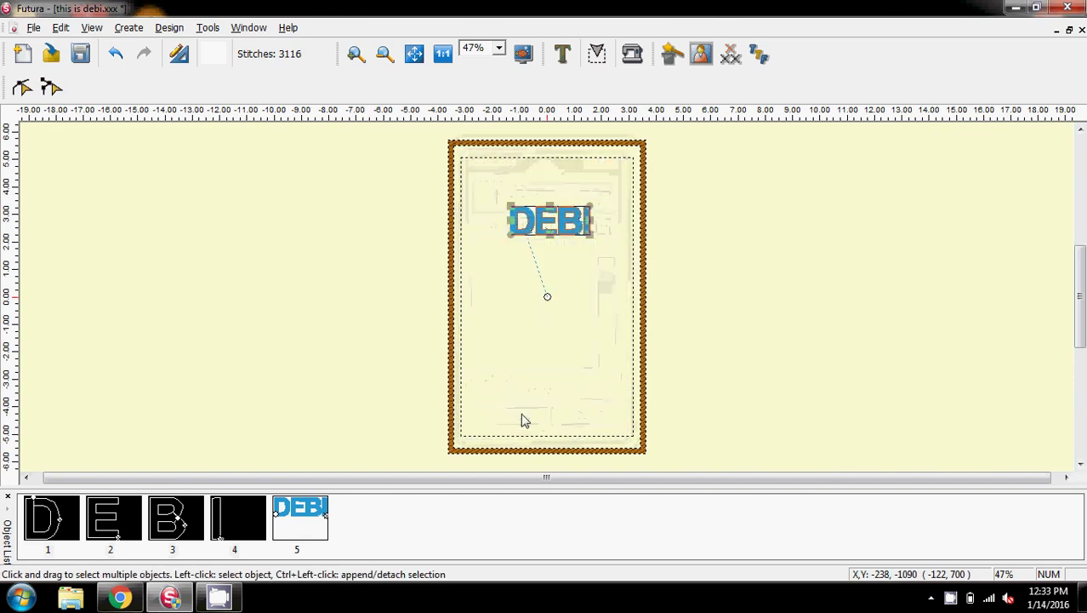
Step: Send the D, E, B and I outlines to the end one by one, merging them into one 9174/18 object
left_click(151, 434)
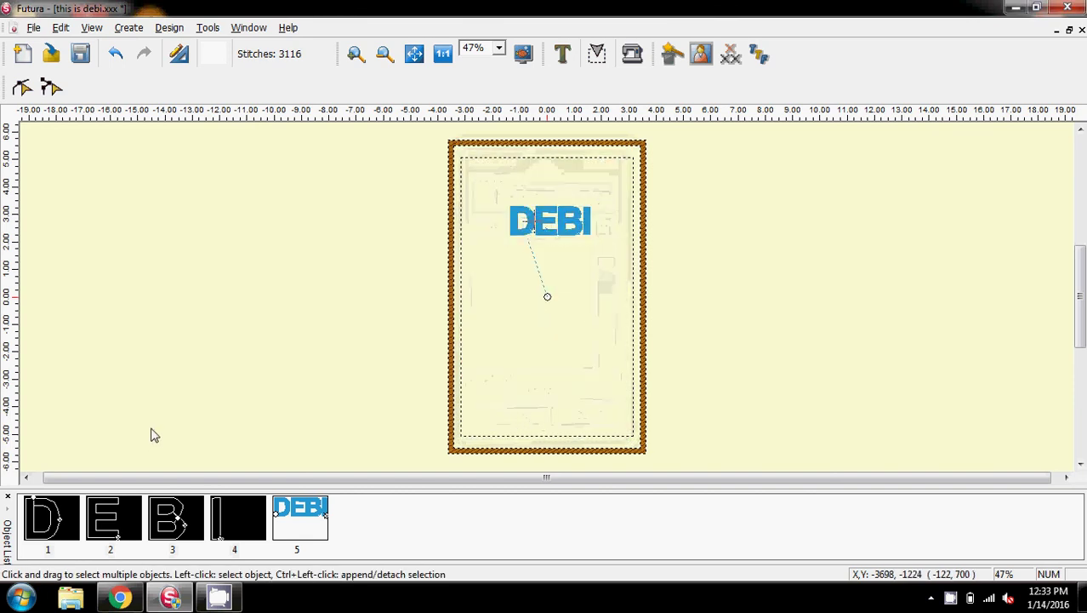
right_click(50, 512)
mouse_move(77, 525)
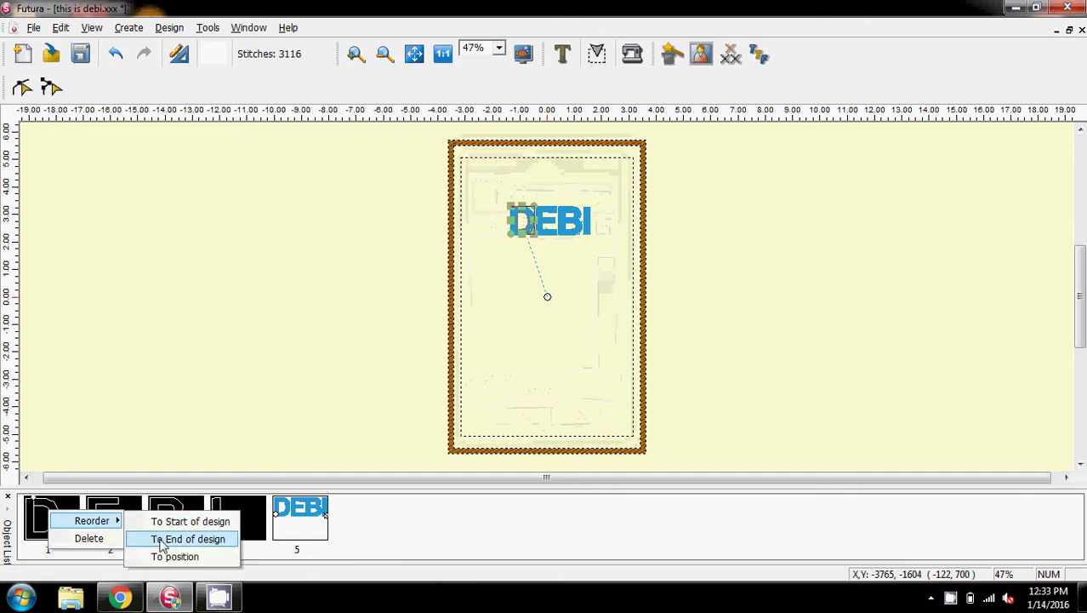
left_click(162, 540)
right_click(61, 517)
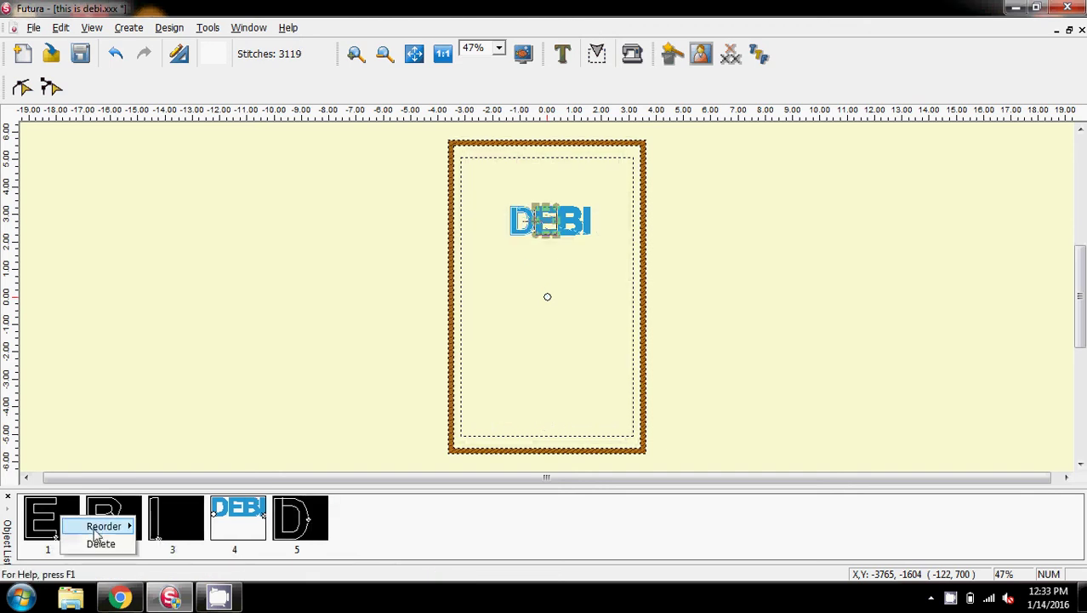
mouse_move(102, 525)
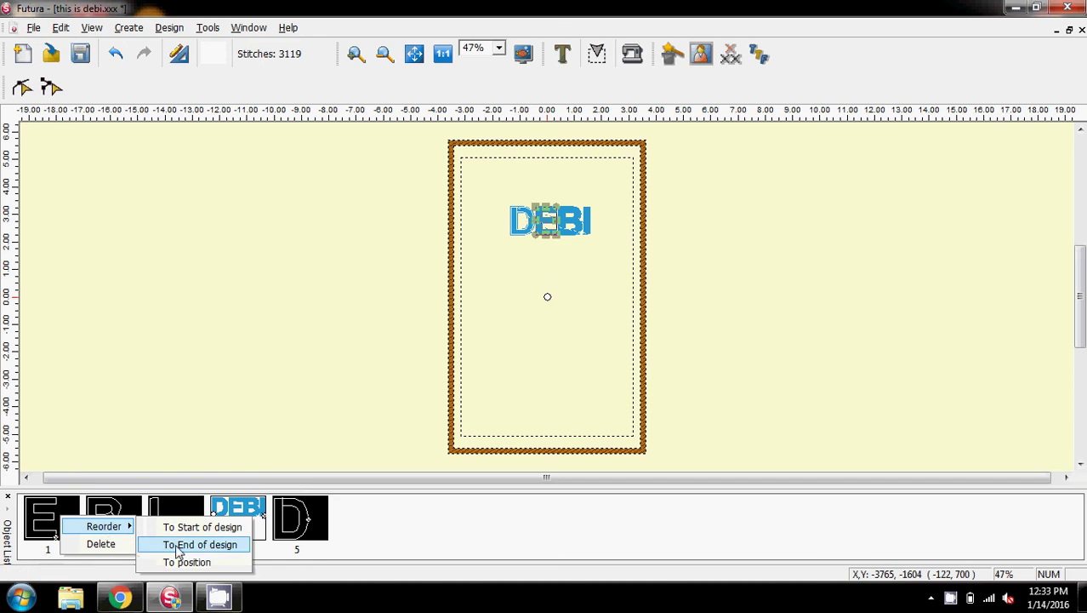
left_click(175, 545)
right_click(36, 522)
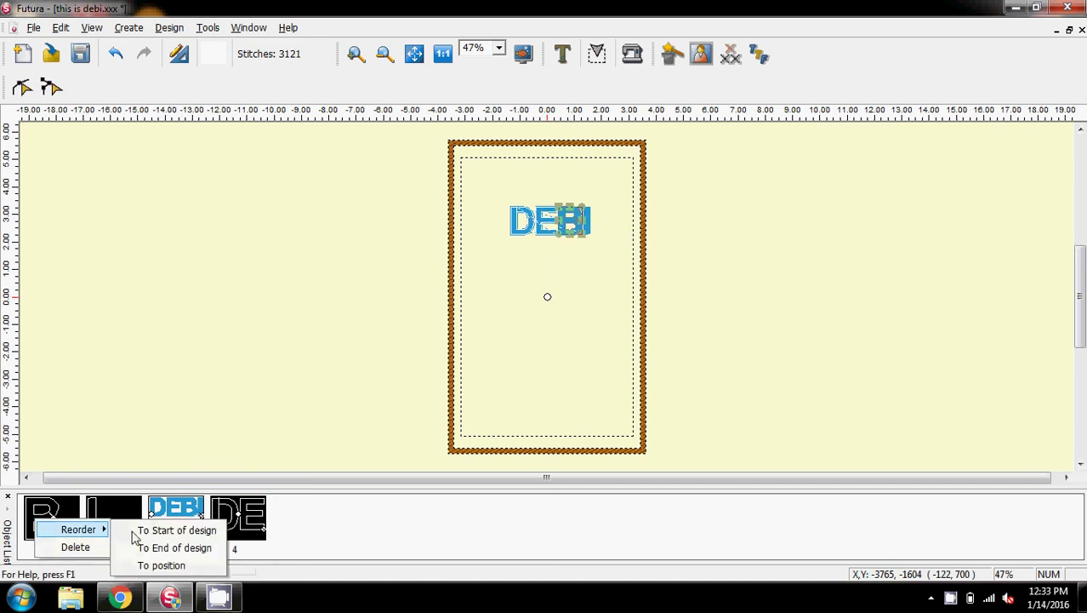
left_click(174, 547)
right_click(34, 516)
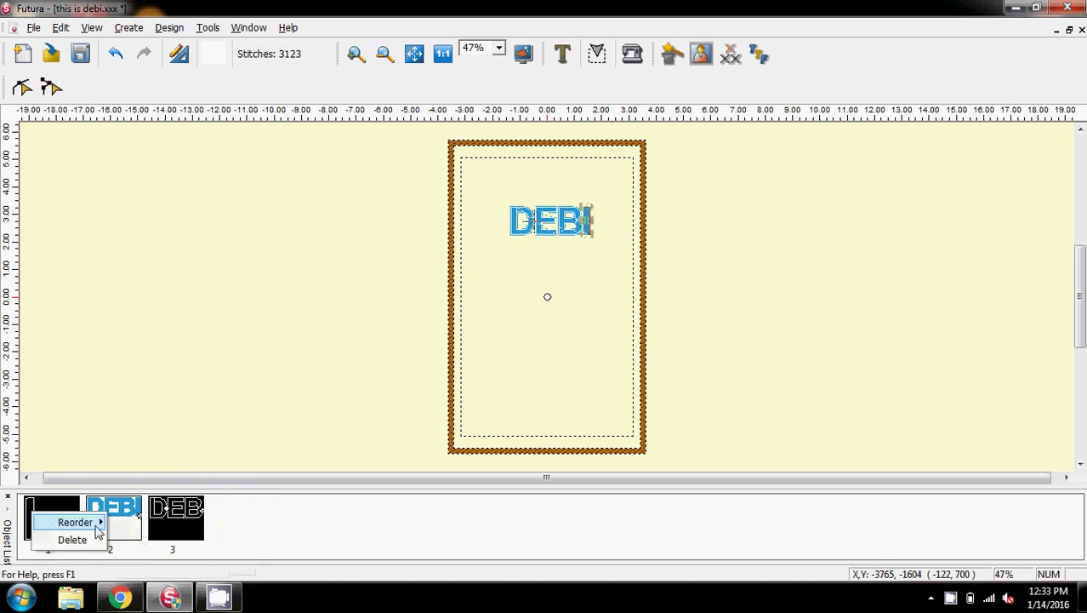
left_click(152, 542)
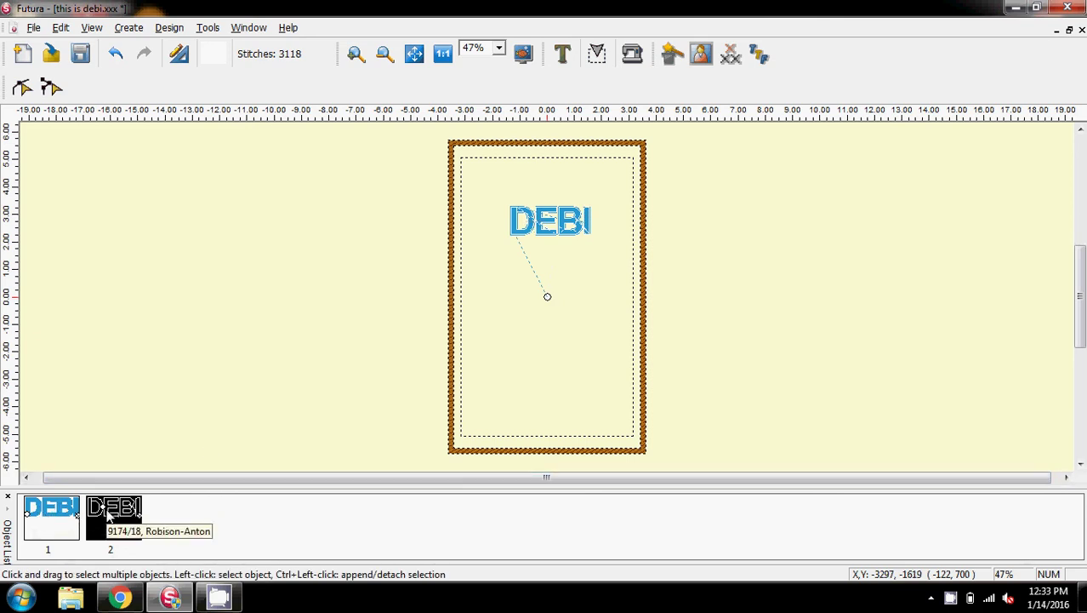
Step: Replay the stitch-out with Redraw Design and zoom the canvas to 200%
left_click(92, 28)
left_click(107, 65)
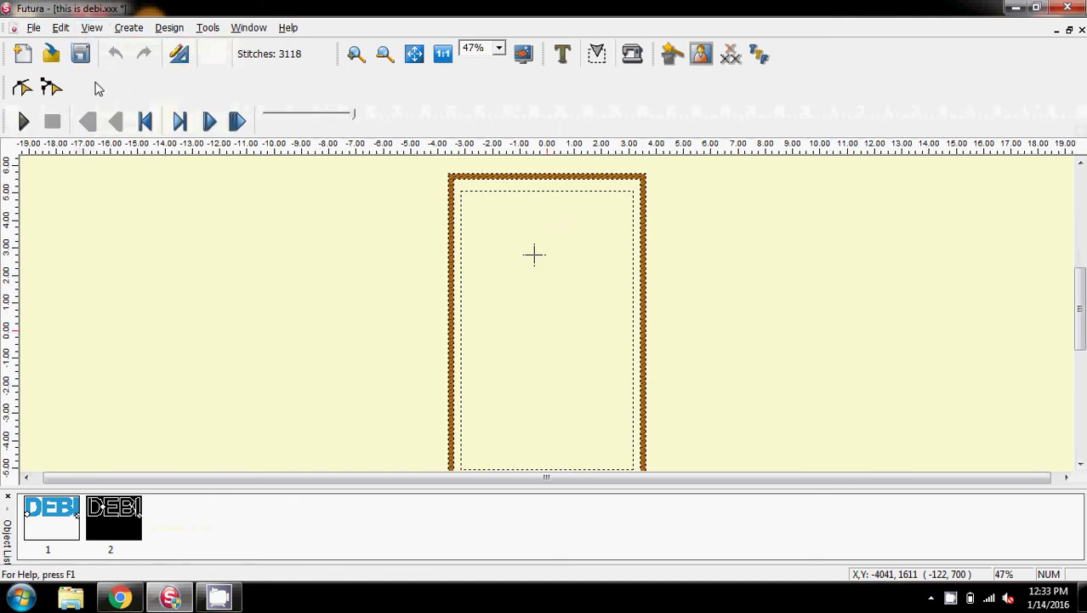
left_click(23, 121)
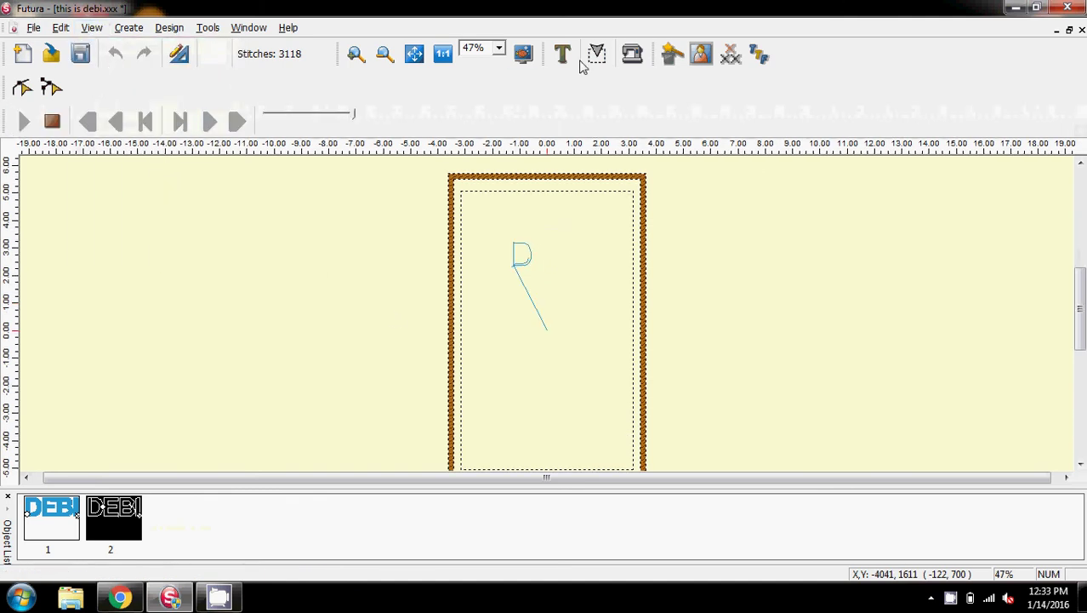
left_click(498, 48)
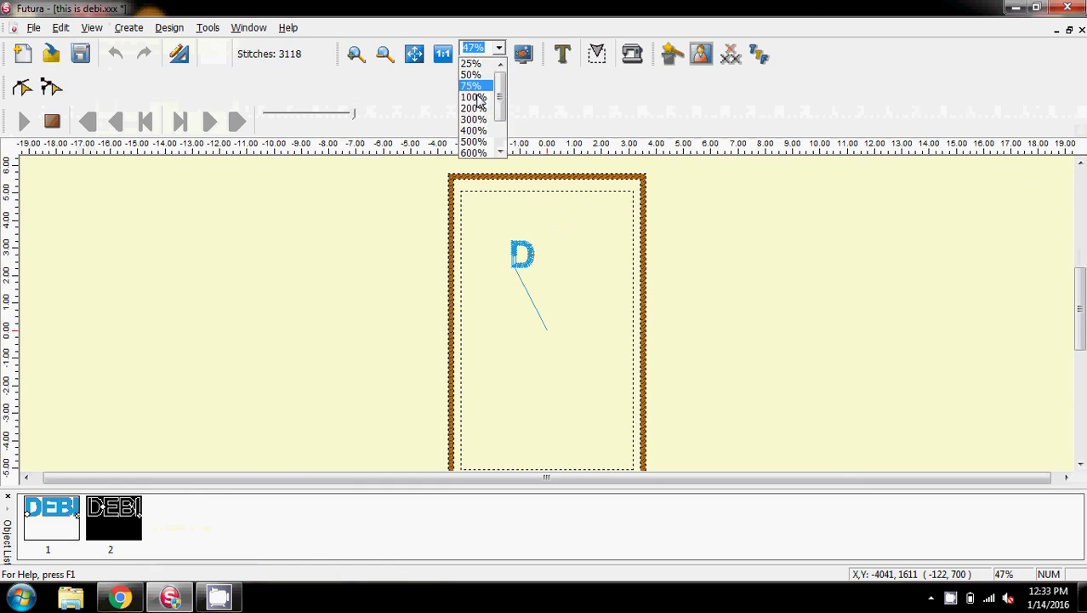
left_click(474, 113)
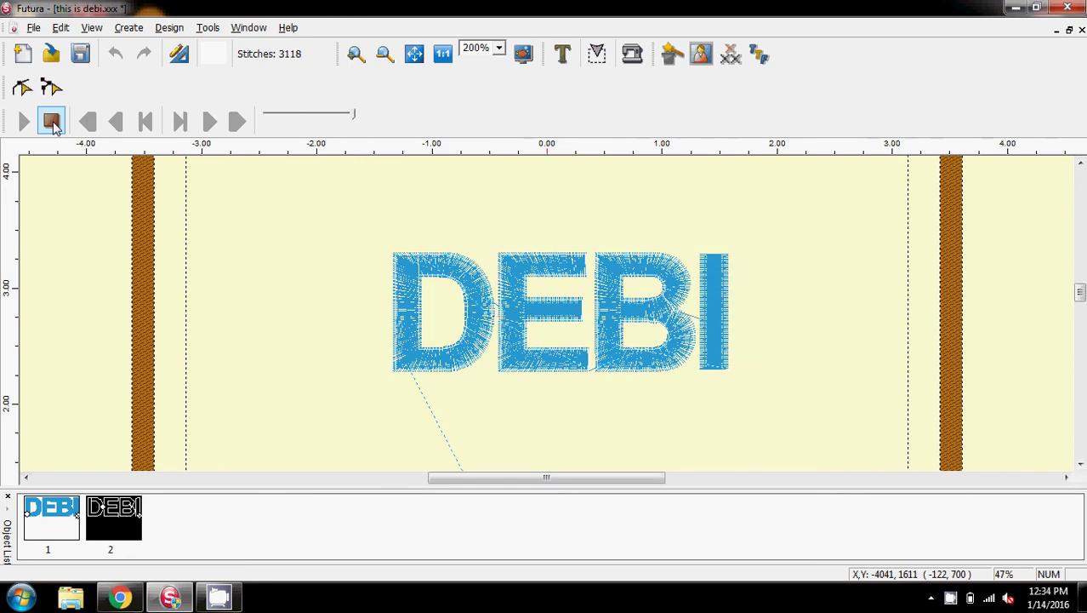
Step: Switch on Realistic View to render the DEBI stitches as real thread
left_click(91, 27)
left_click(95, 48)
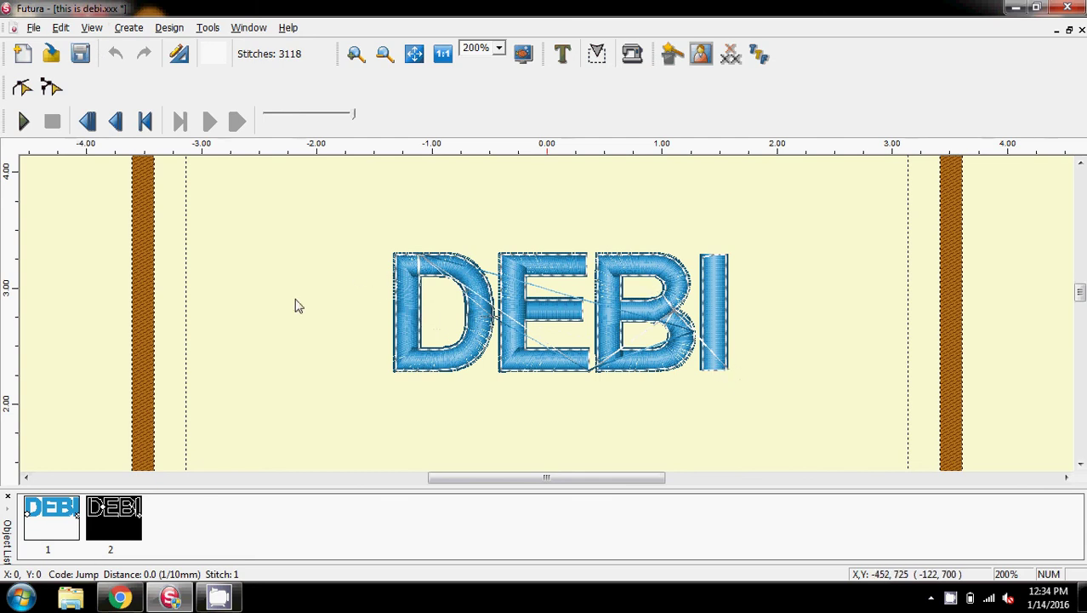
left_click(92, 27)
Step: End the redraw, overwrite this is debi.xxx with the reordered design, and close it
left_click(102, 65)
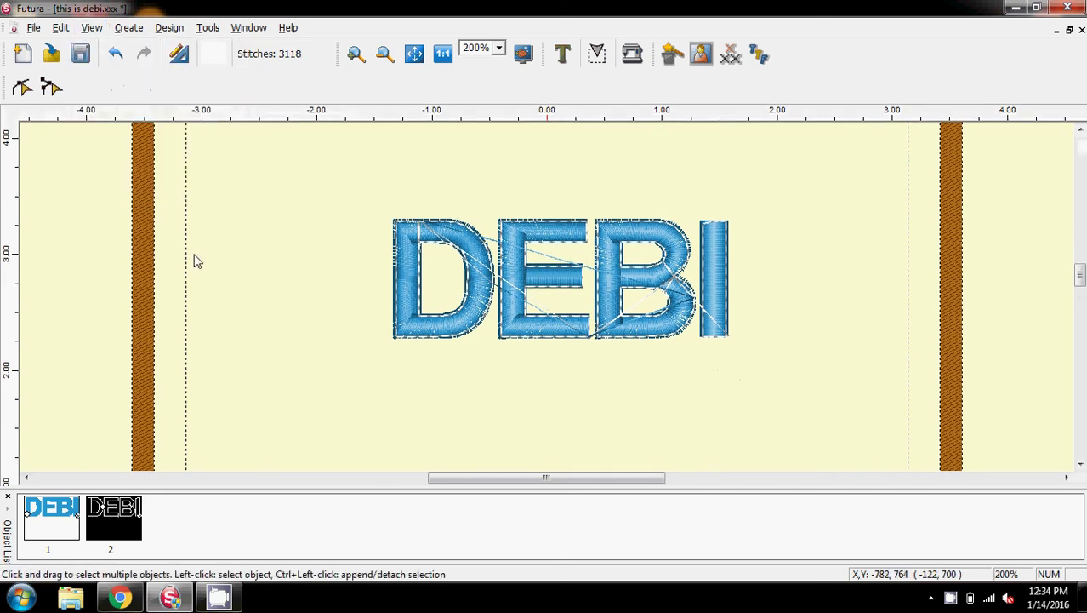
left_click(33, 27)
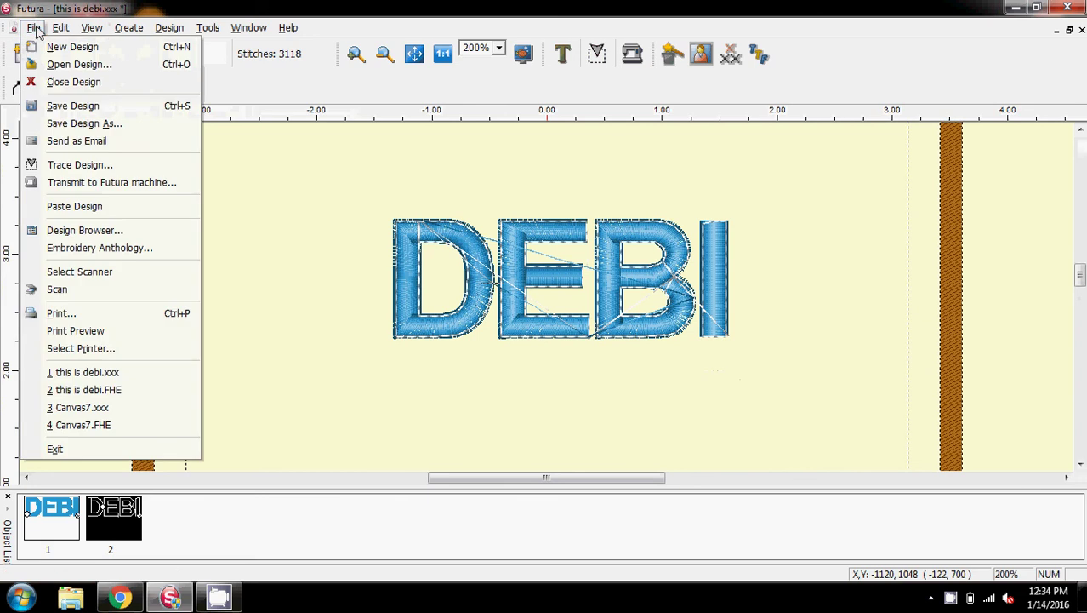
left_click(52, 109)
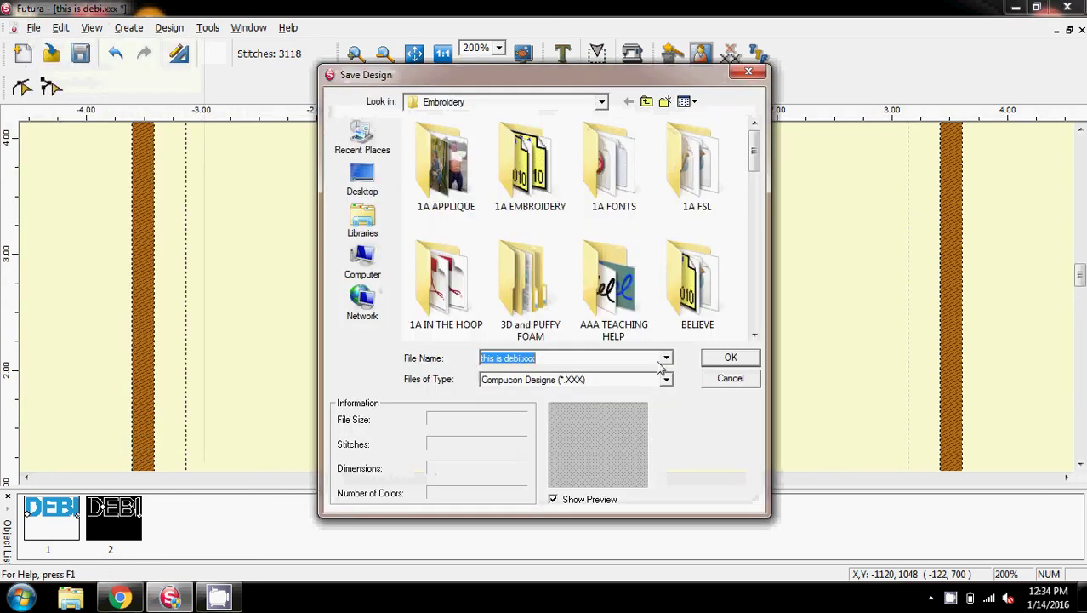
left_click(731, 357)
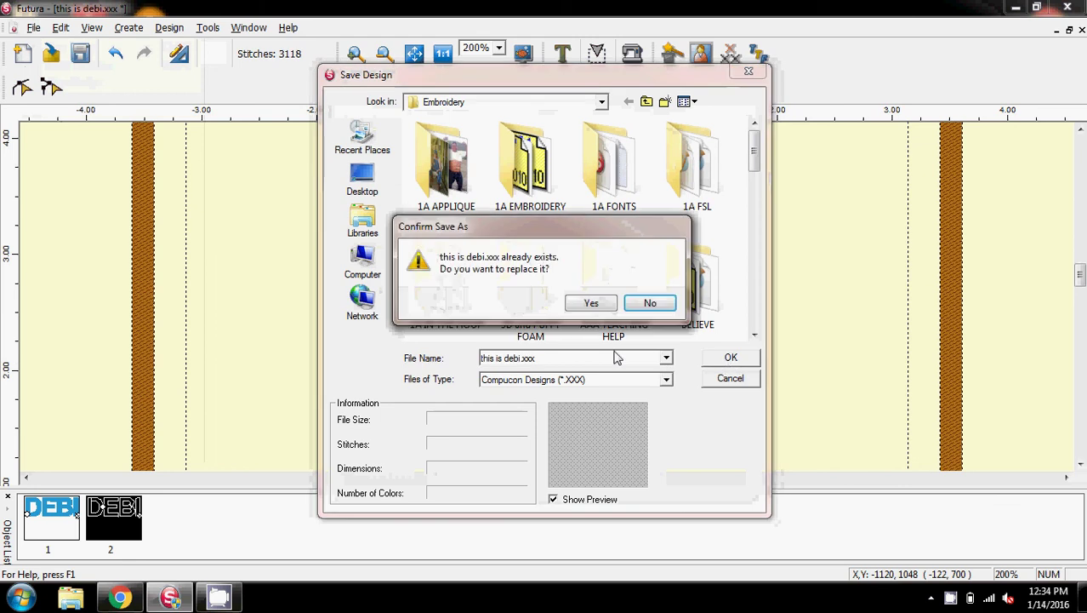
left_click(589, 307)
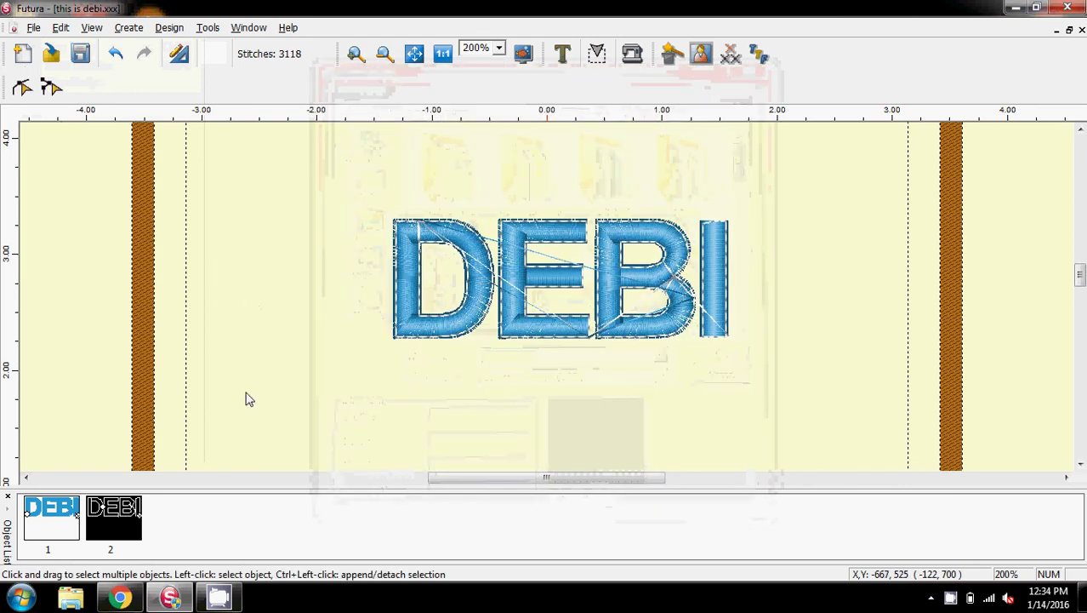
left_click(1082, 30)
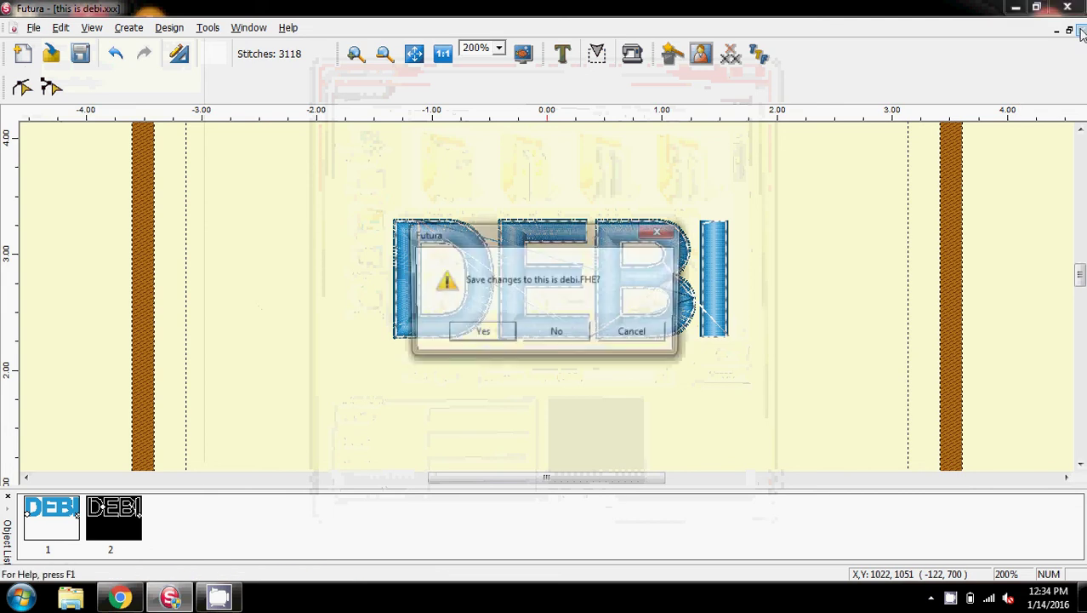
Step: Decline saving this is debi.FHE and reopen this is debi.xxx from the recent files list
left_click(555, 336)
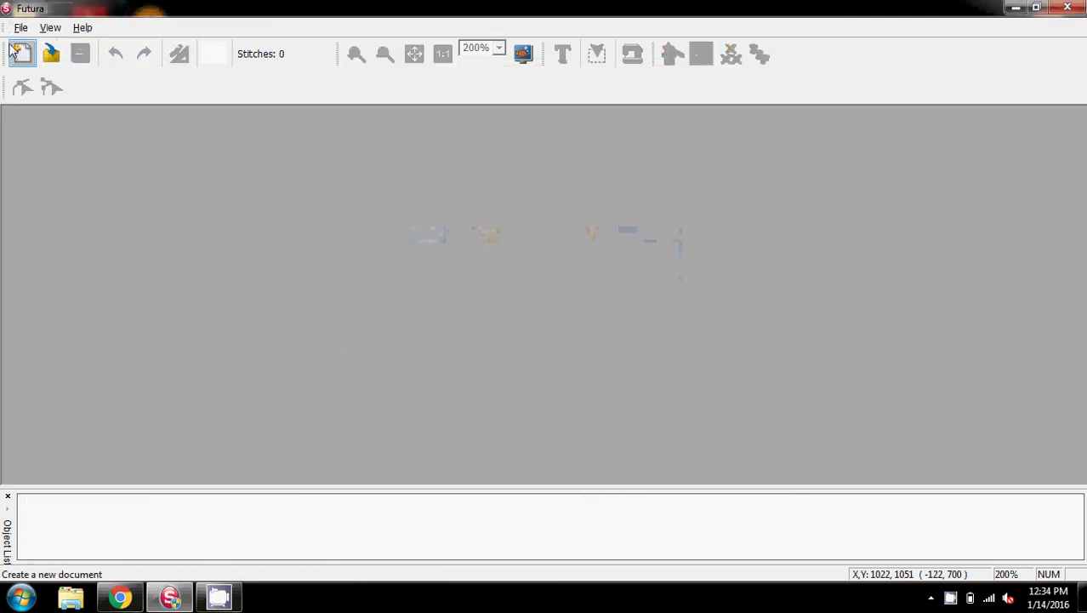
left_click(20, 28)
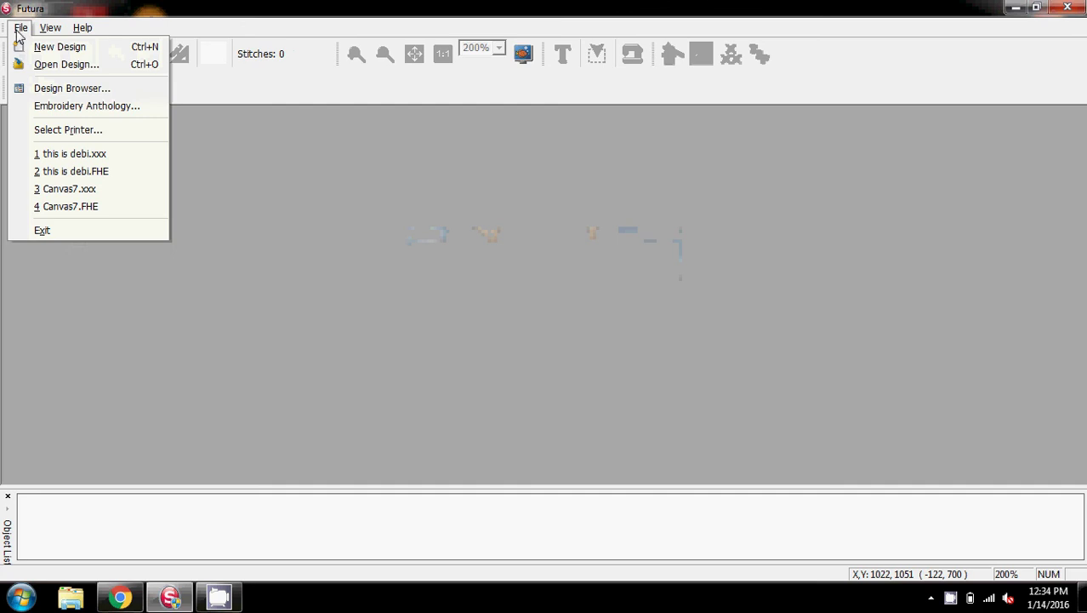
left_click(78, 158)
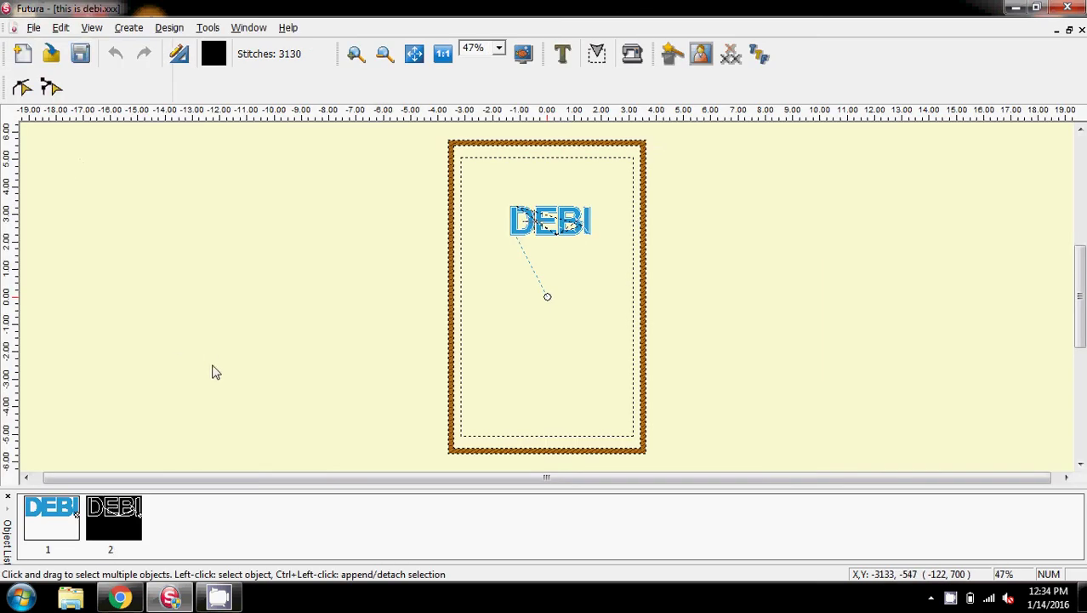